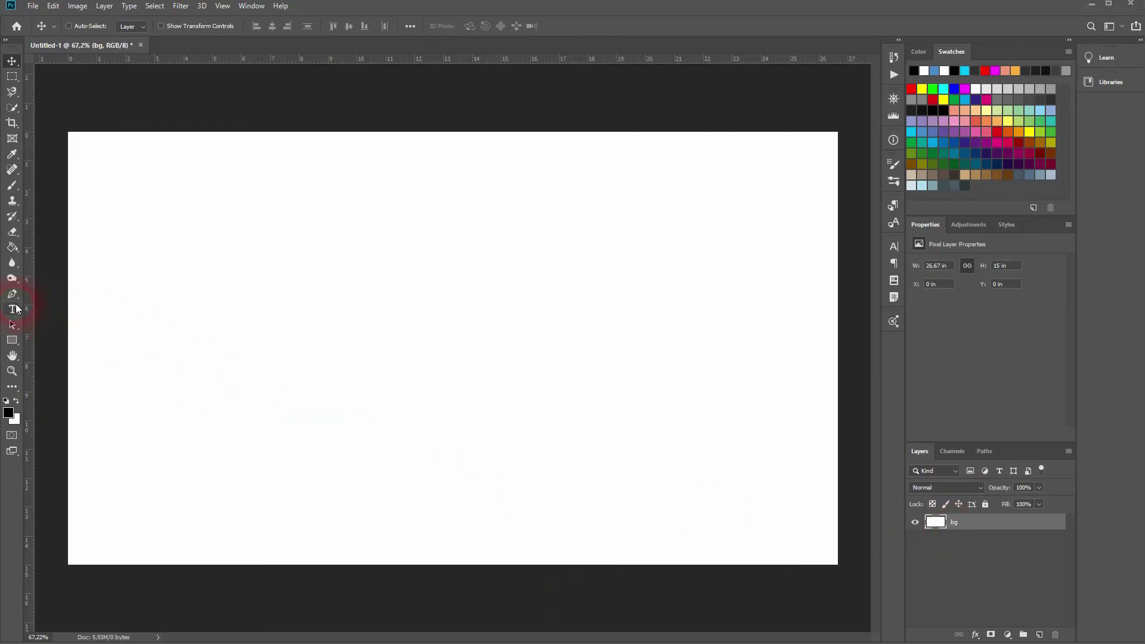
Add black three-line 'TEXT ON A CORNER' text (250 pt KasseUltraFLF) at the canvas centre
left_click(13, 309)
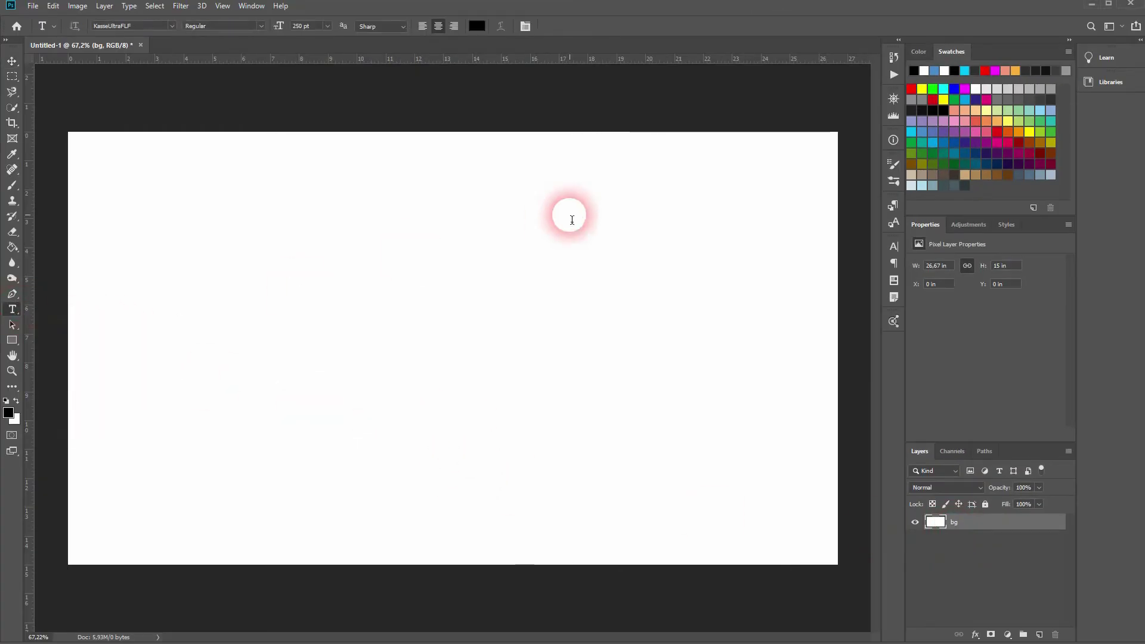
left_click(570, 216)
type("TEXT ON ")
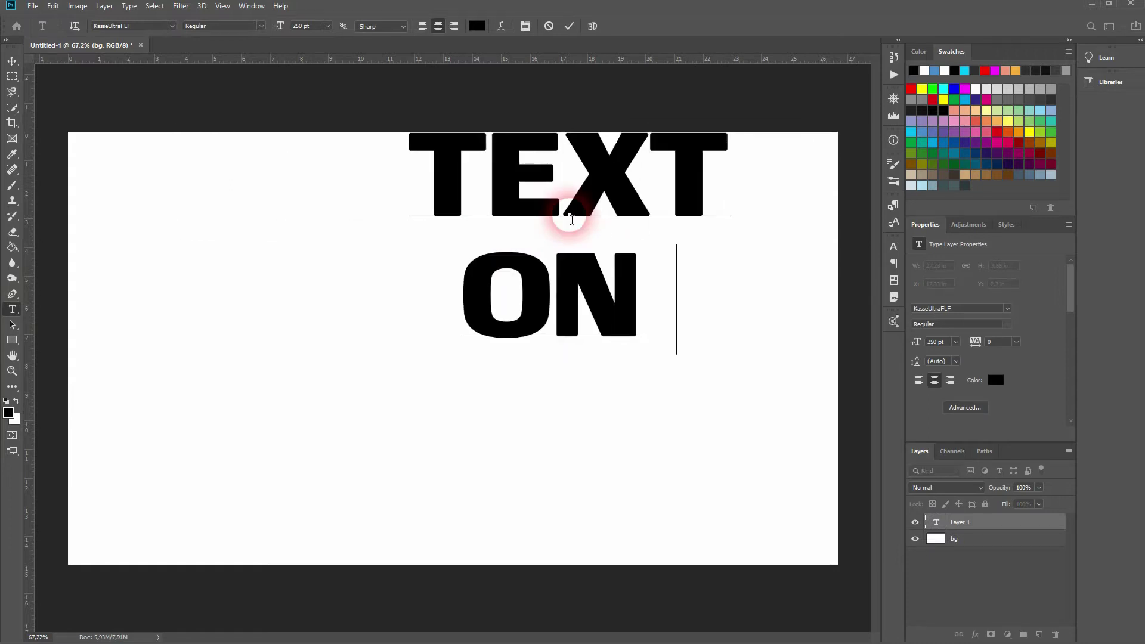
type("A CORNER")
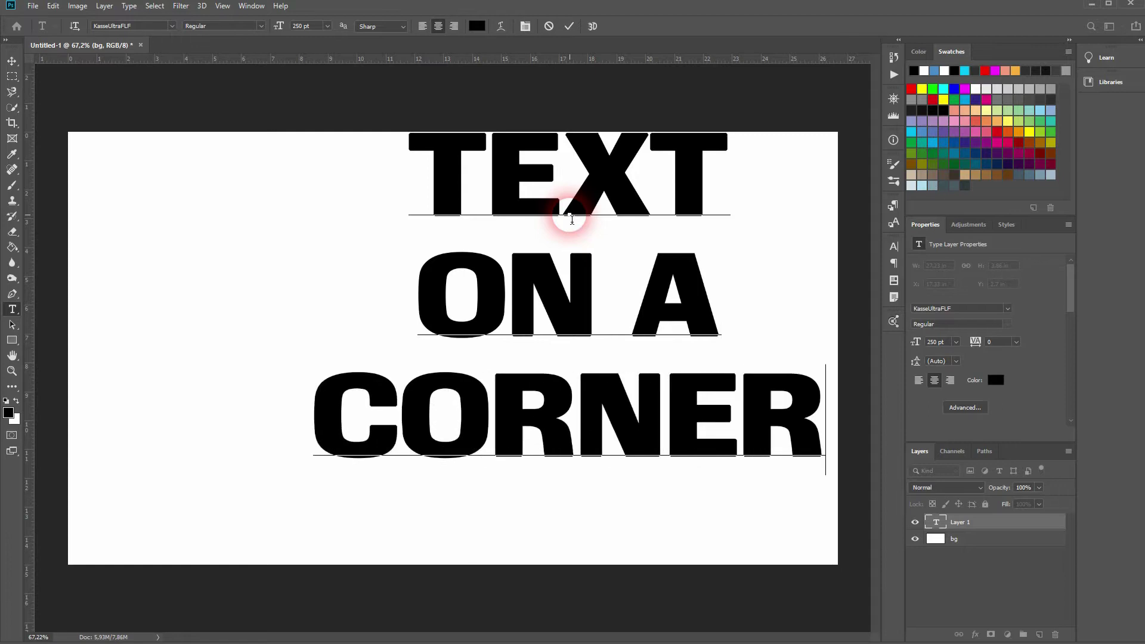
left_click(576, 219)
left_click(10, 62)
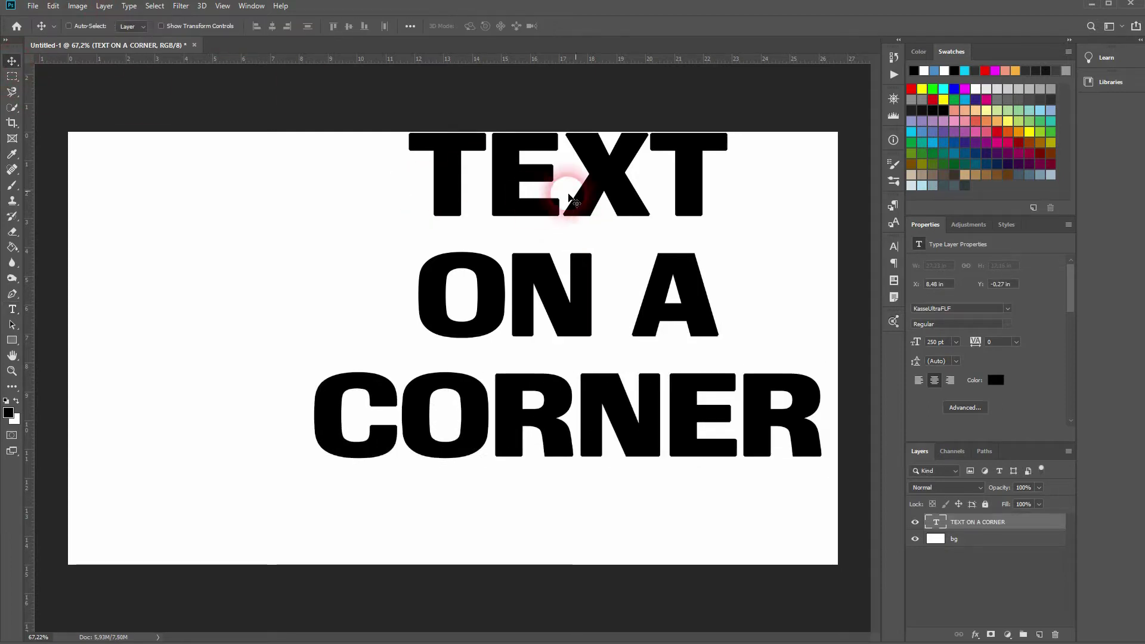
Move the text block toward the centre and set its font size to 72 pt
left_click_drag(602, 182, 496, 231)
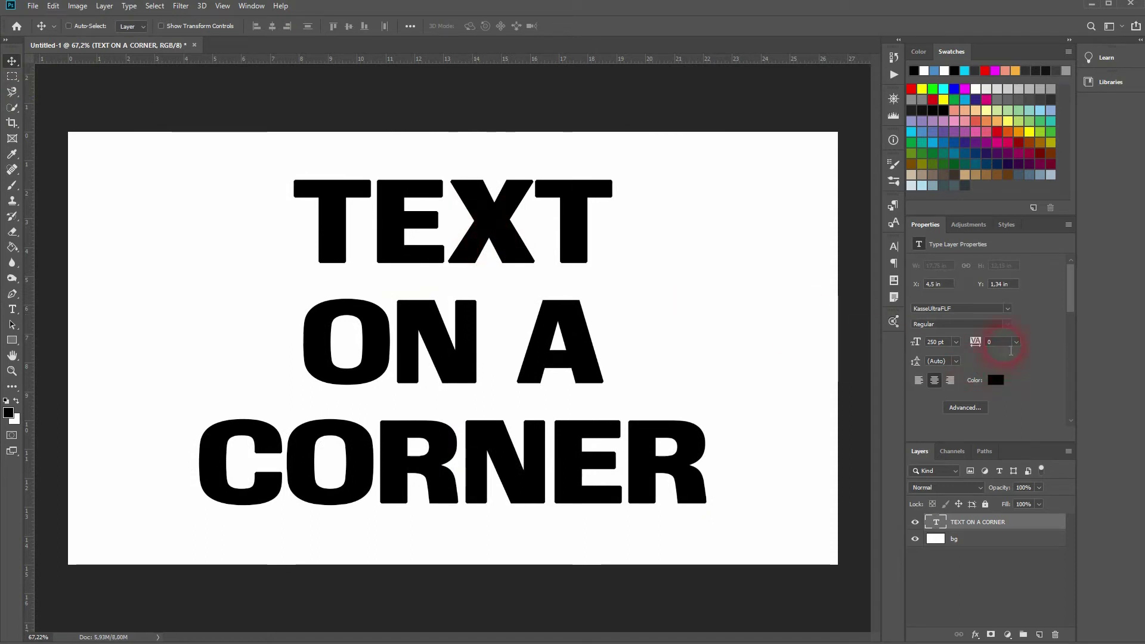
left_click(955, 363)
left_click(956, 342)
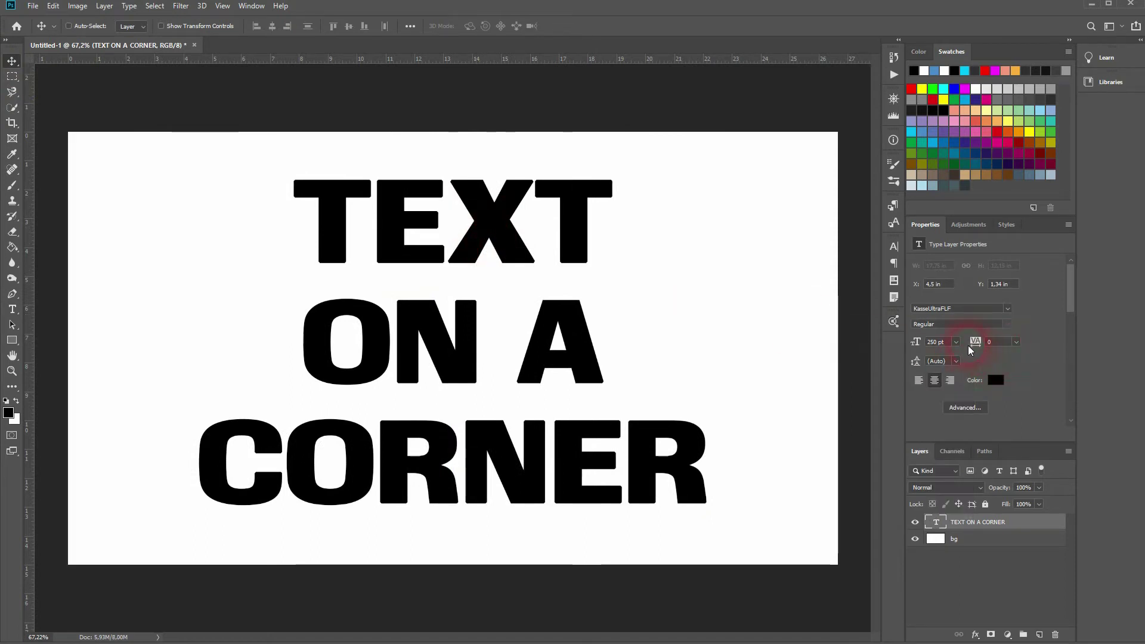
left_click(956, 342)
left_click(945, 493)
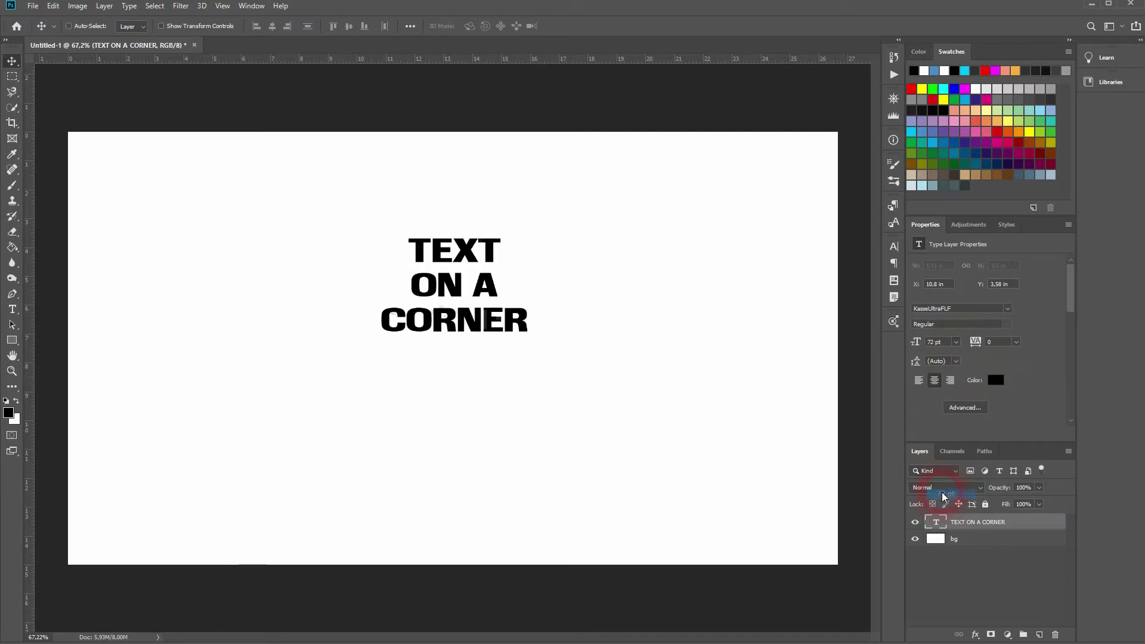
Set the text's line spacing to 63 pt
left_click(956, 363)
left_click(954, 487)
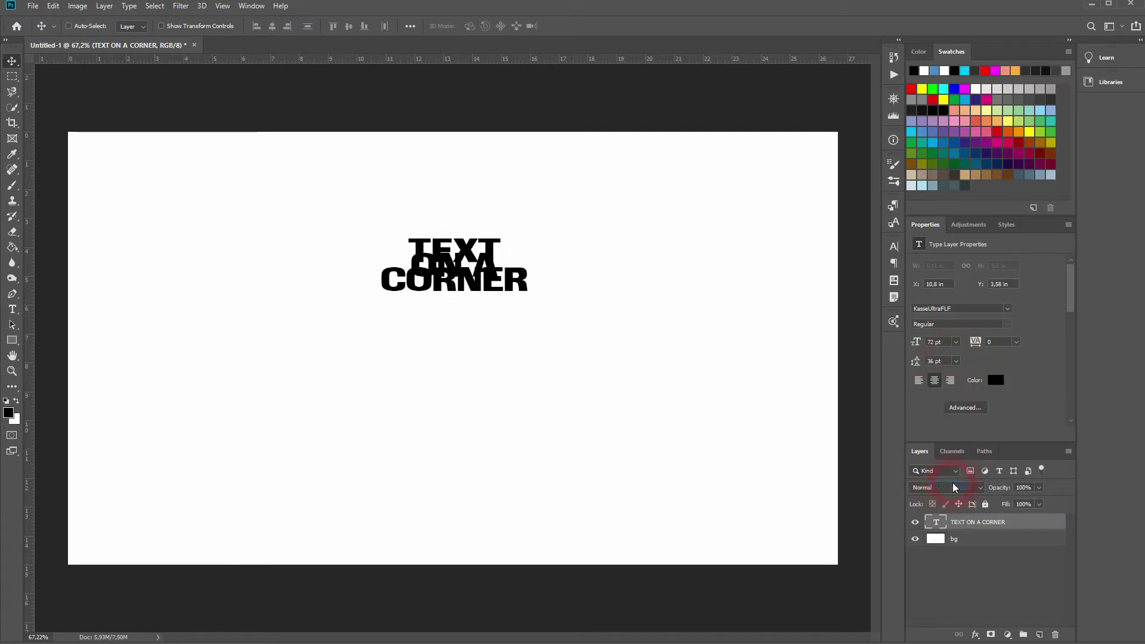
left_click(956, 364)
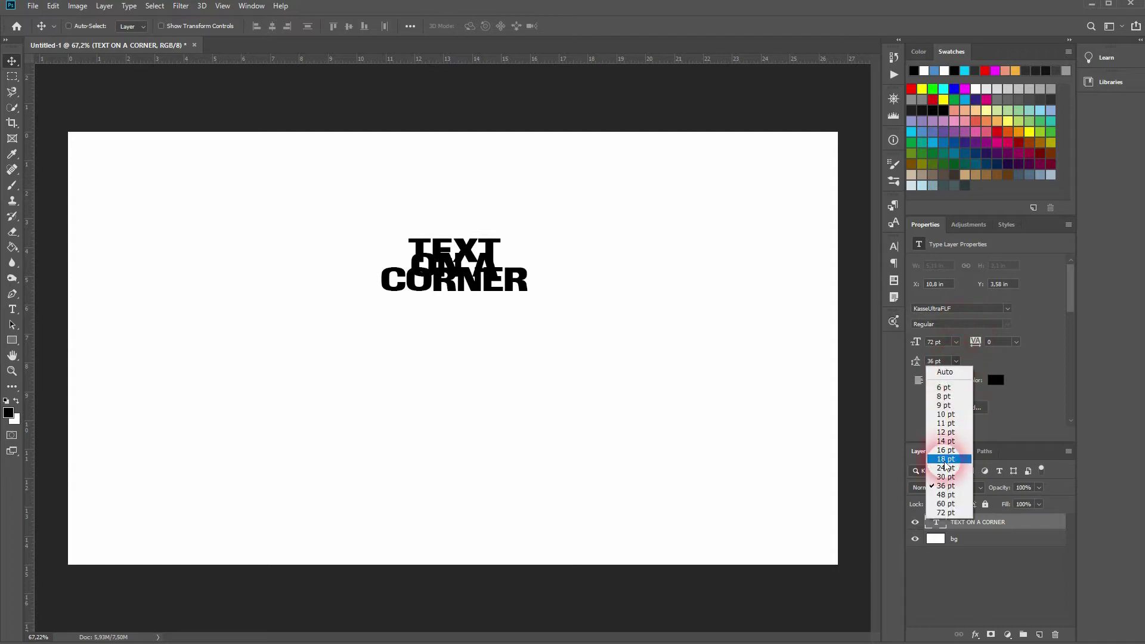
left_click(945, 518)
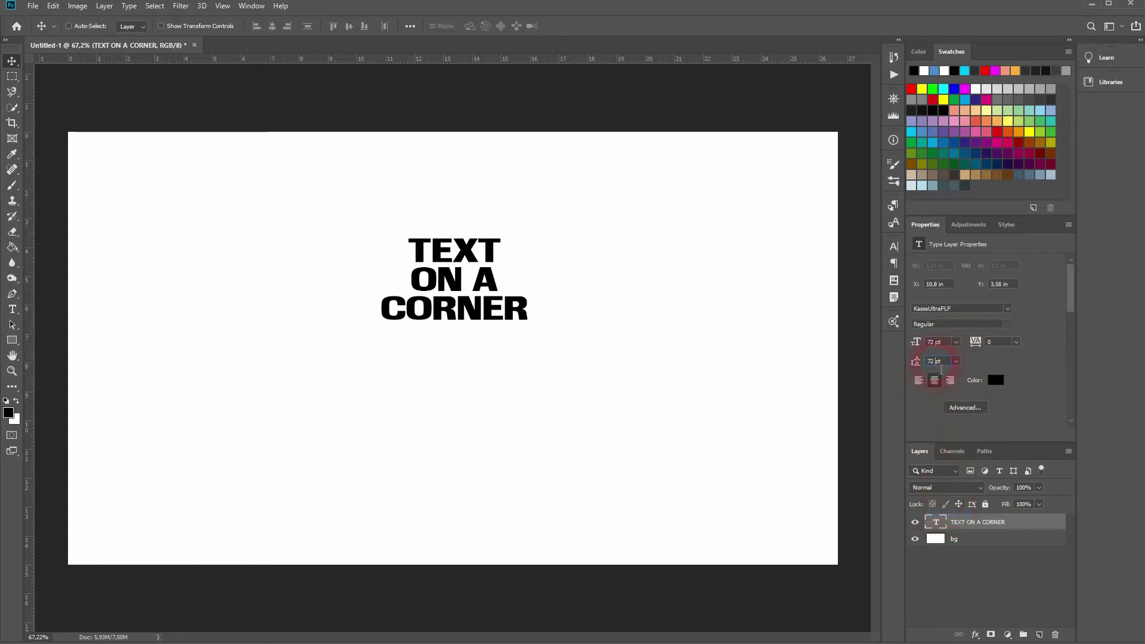
left_click_drag(915, 360, 528, 313)
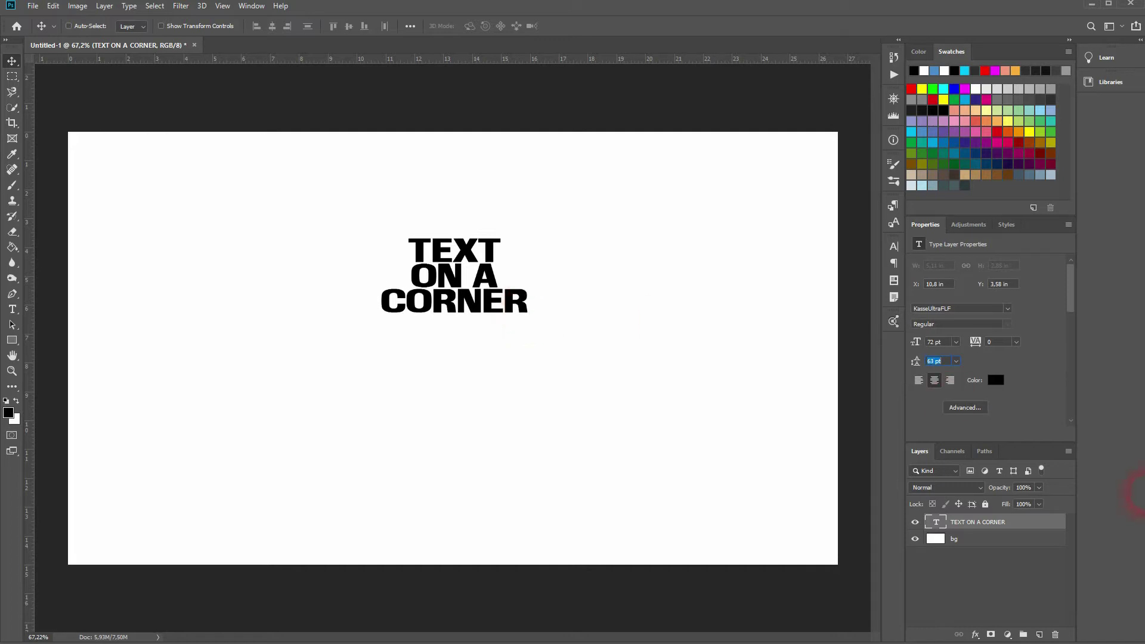
Colour the words TEXT and CORNER cyan (00b9ee), leaving ON A black, and commit the edit
left_click(10, 315)
left_click(417, 279)
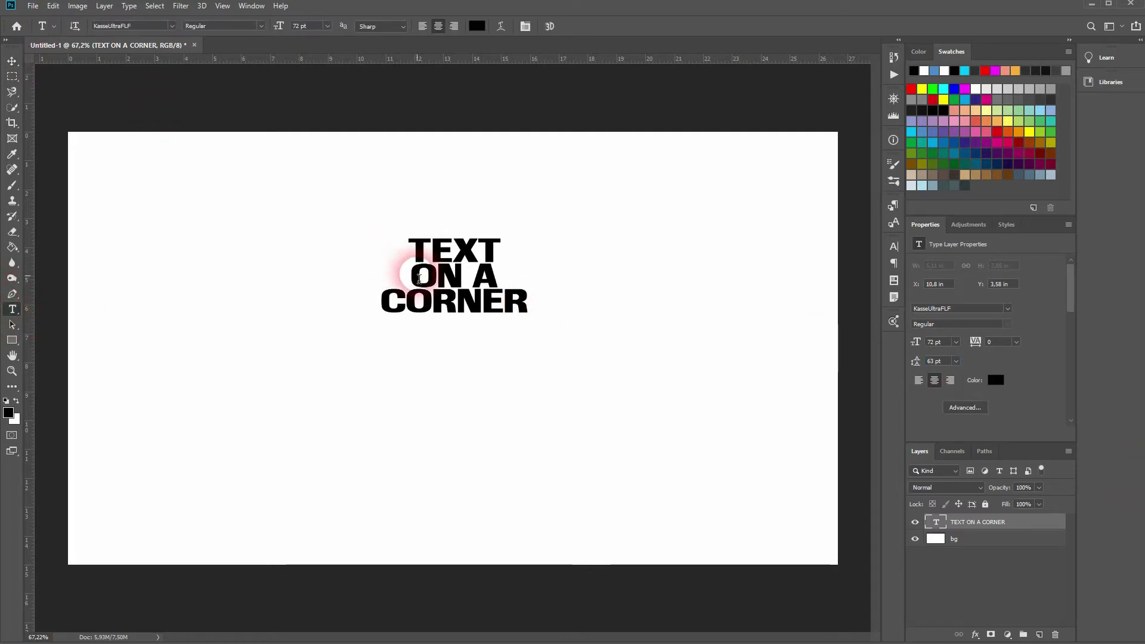
left_click_drag(420, 278, 893, 130)
left_click(914, 135)
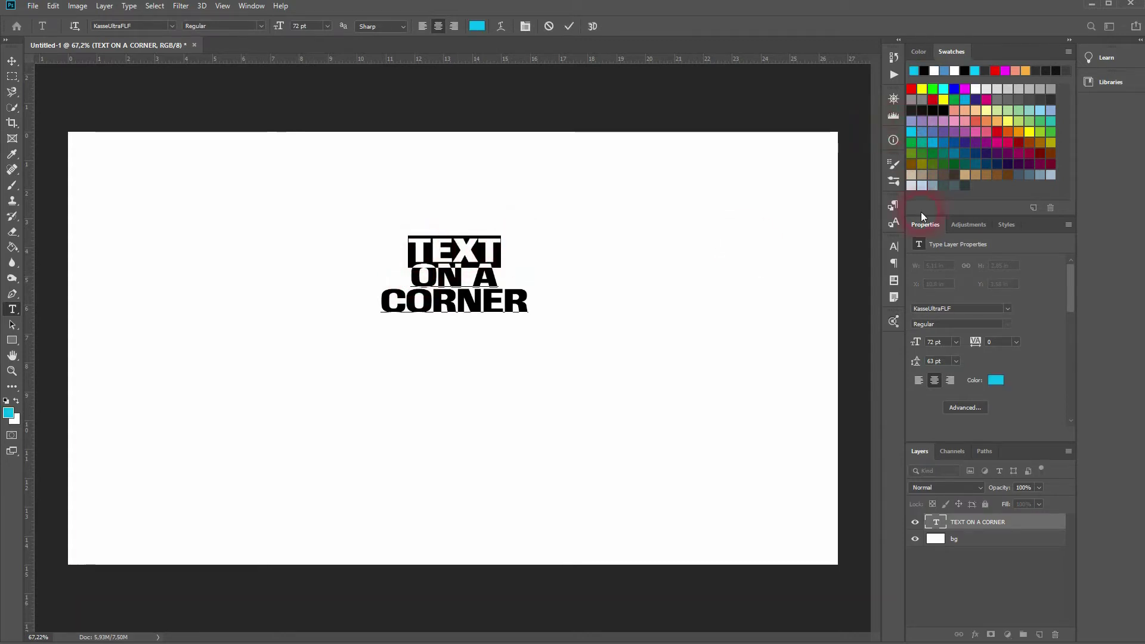
left_click_drag(387, 305, 917, 140)
left_click(917, 141)
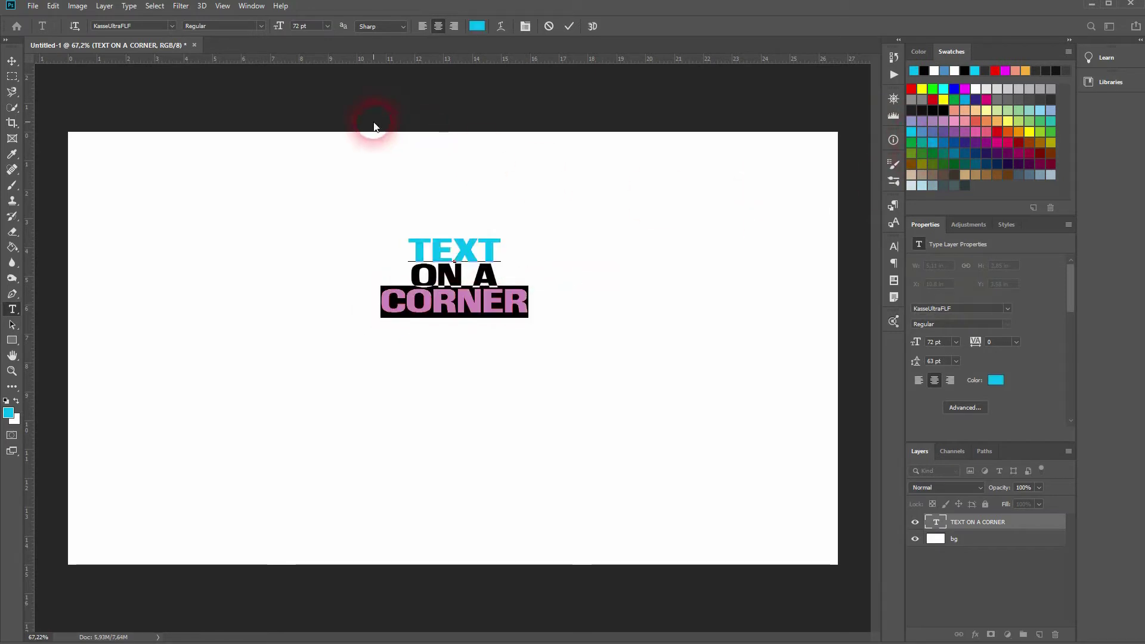
left_click(1002, 380)
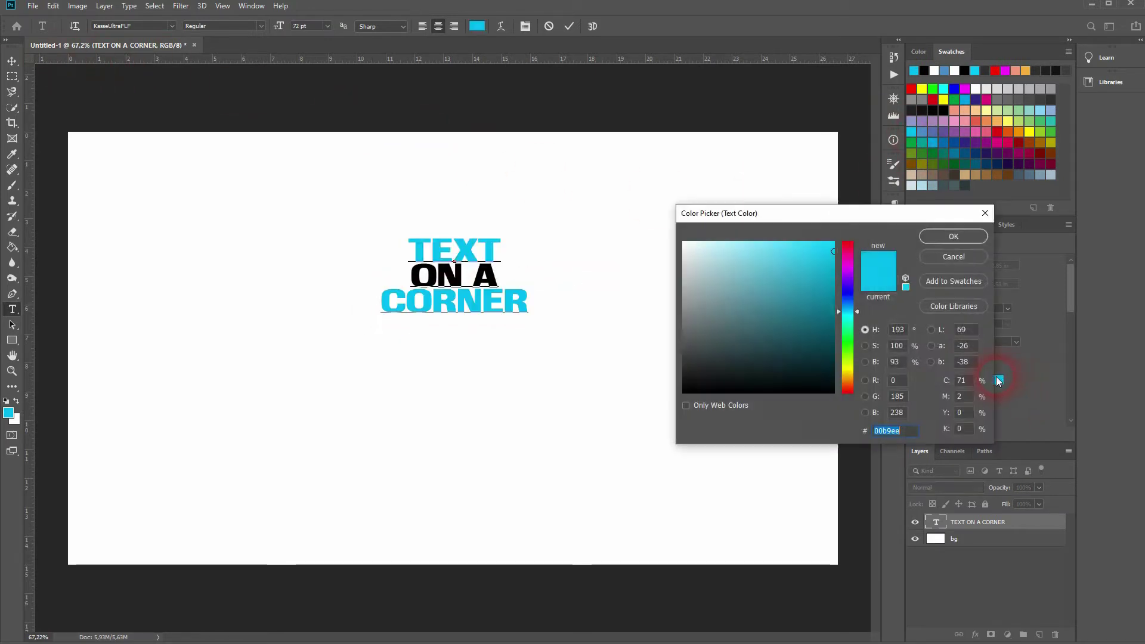
left_click(953, 258)
left_click(12, 61)
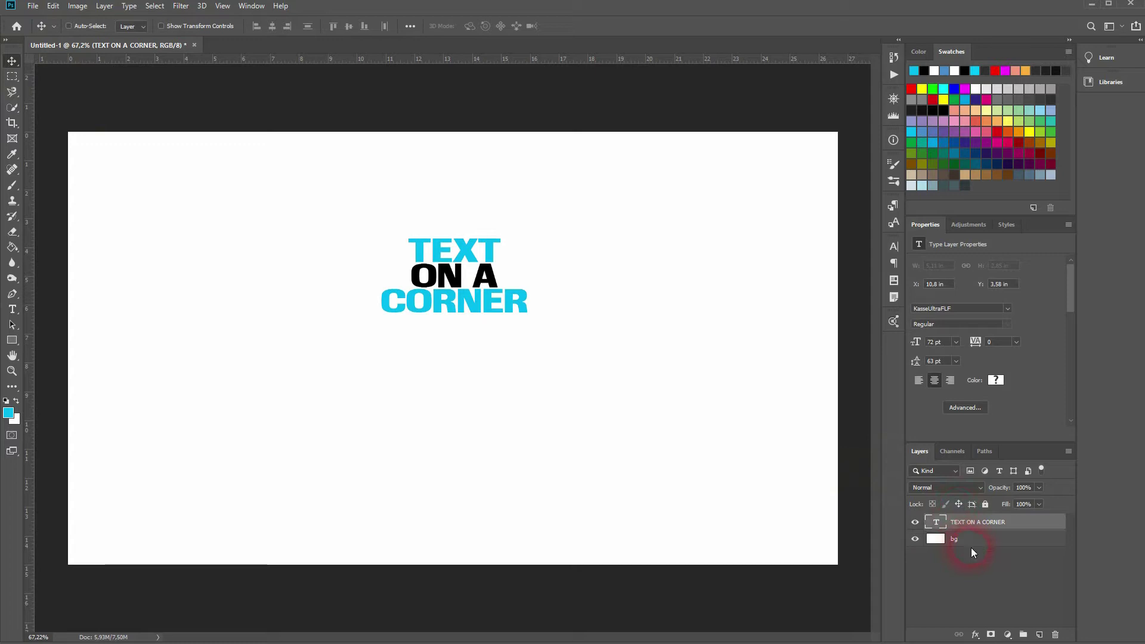
Load the text's letter shapes as a selection, deselect, and hide the text layer
left_click(936, 523, "ctrl")
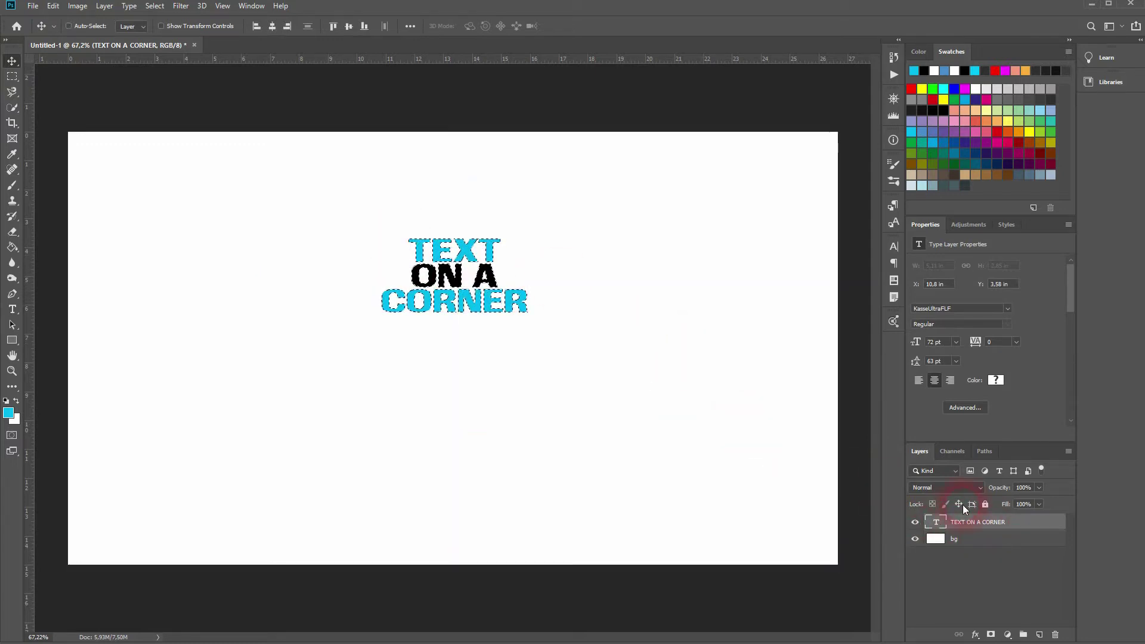
key("ctrl+d")
left_click(928, 523)
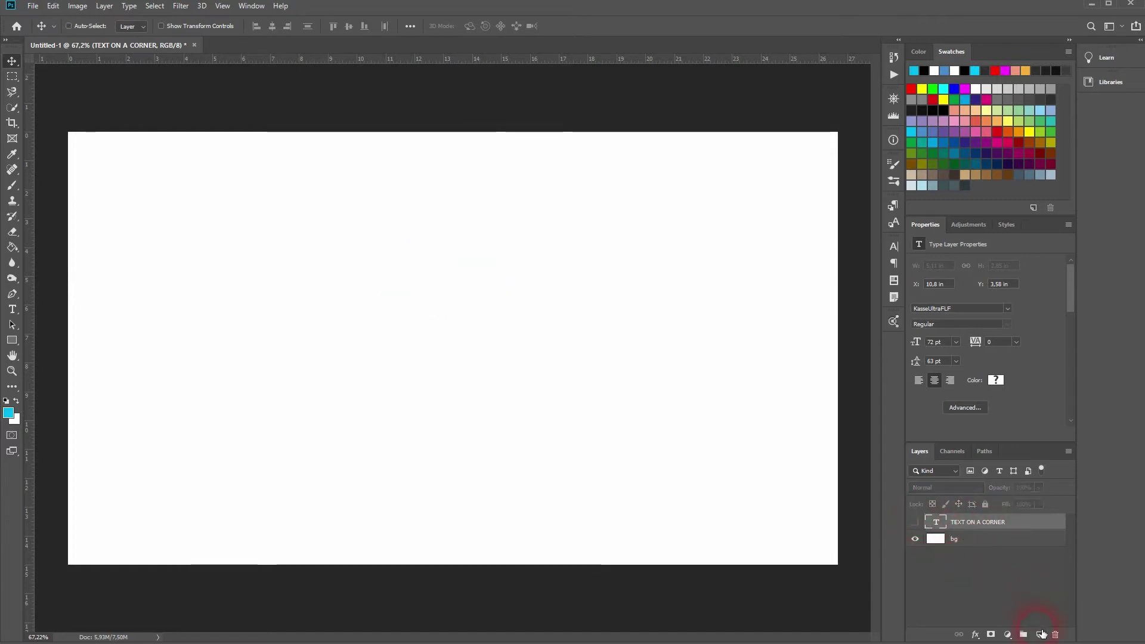
Add a new empty layer named 'Vanishing Point'
left_click(1039, 635)
left_click_drag(427, 332, 536, 352)
left_click(966, 523)
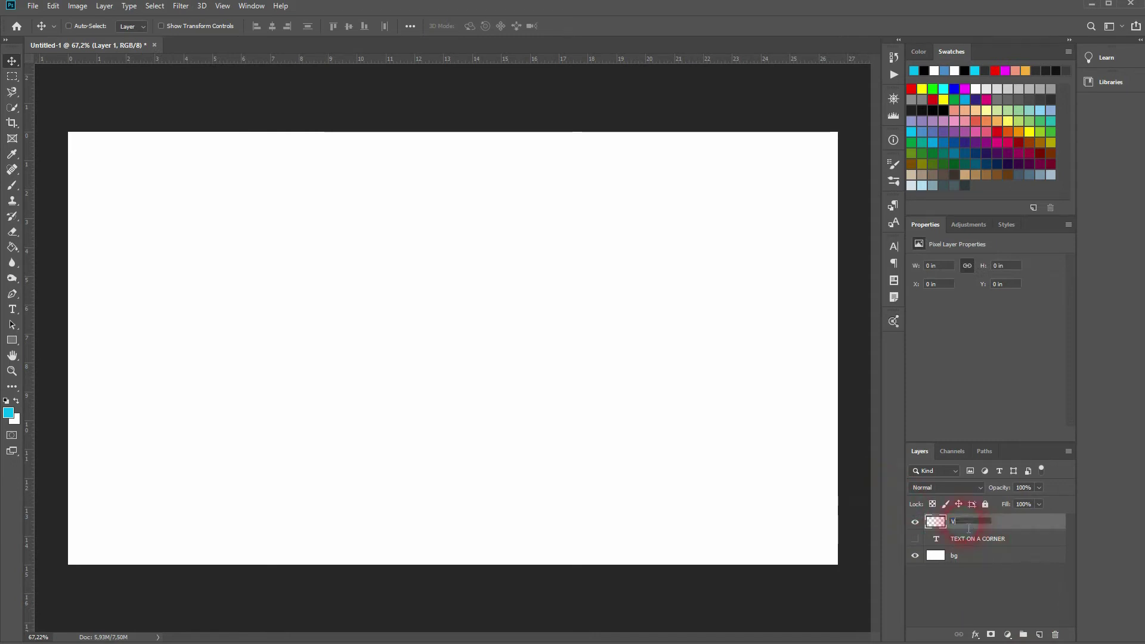
type("Vanishing Point")
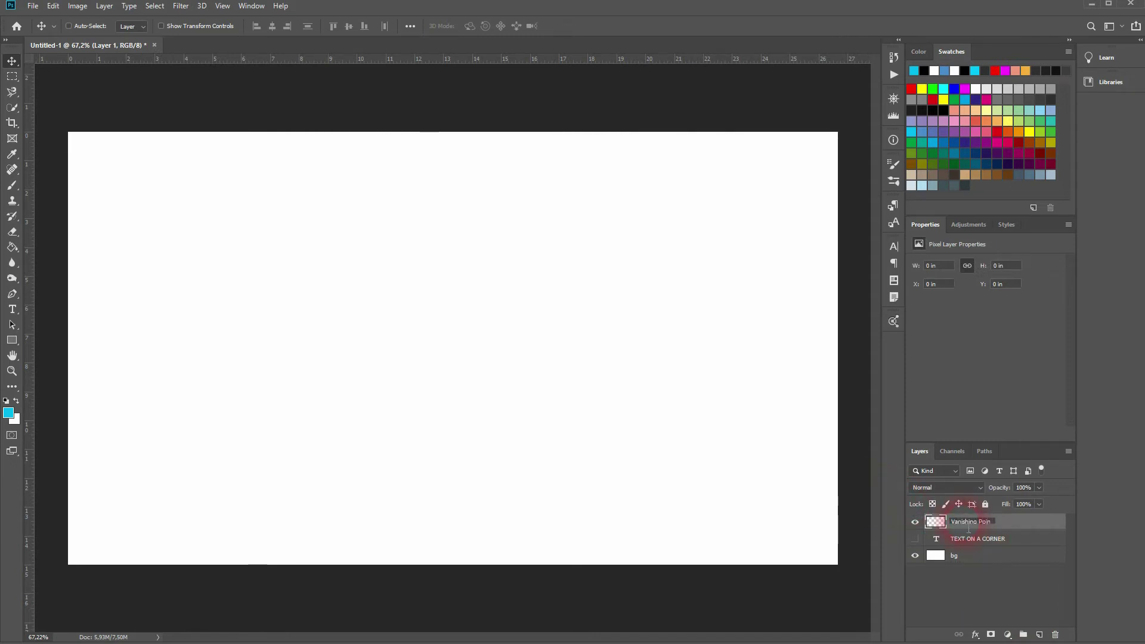
In Filter > Vanishing Point, draw a four-corner perspective plane on the left of the canvas
left_click(181, 7)
left_click(246, 108)
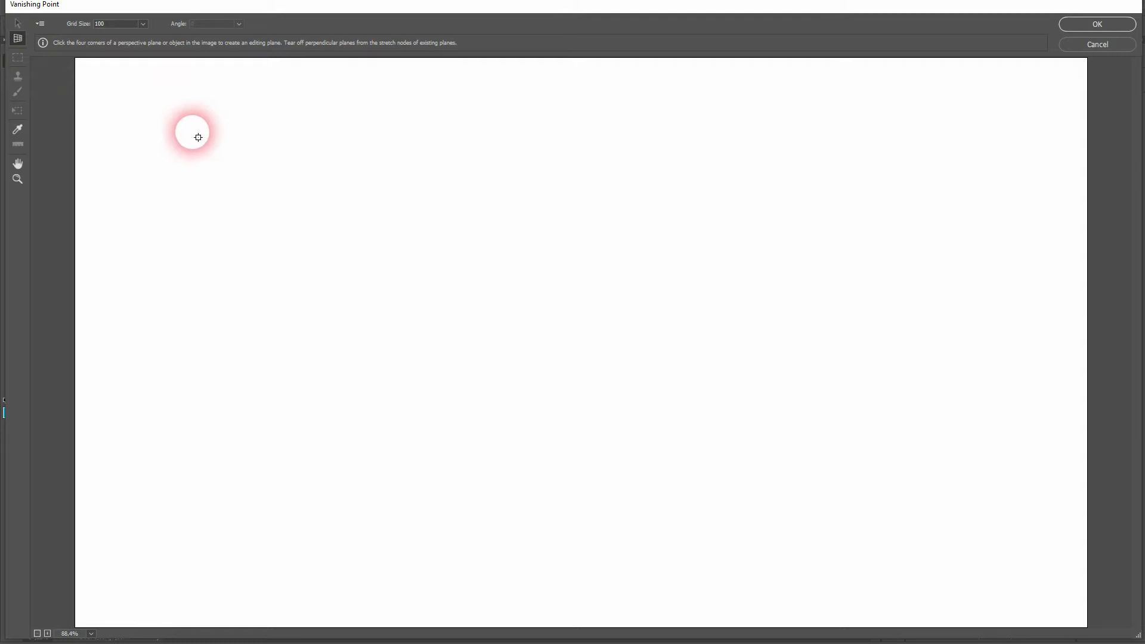
left_click(193, 127)
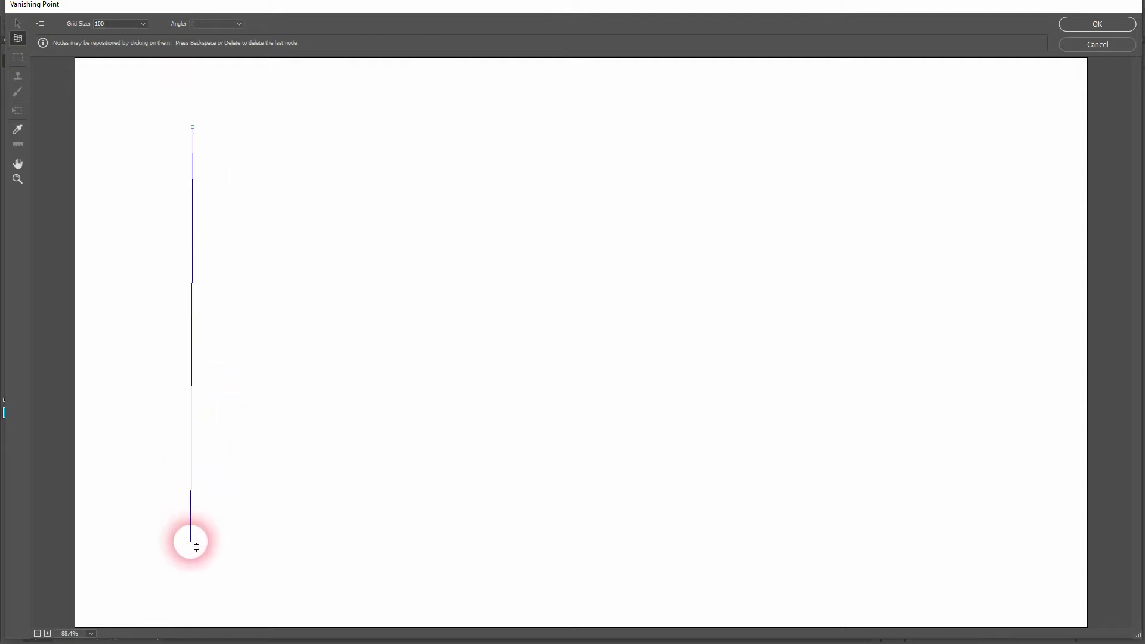
left_click(200, 544)
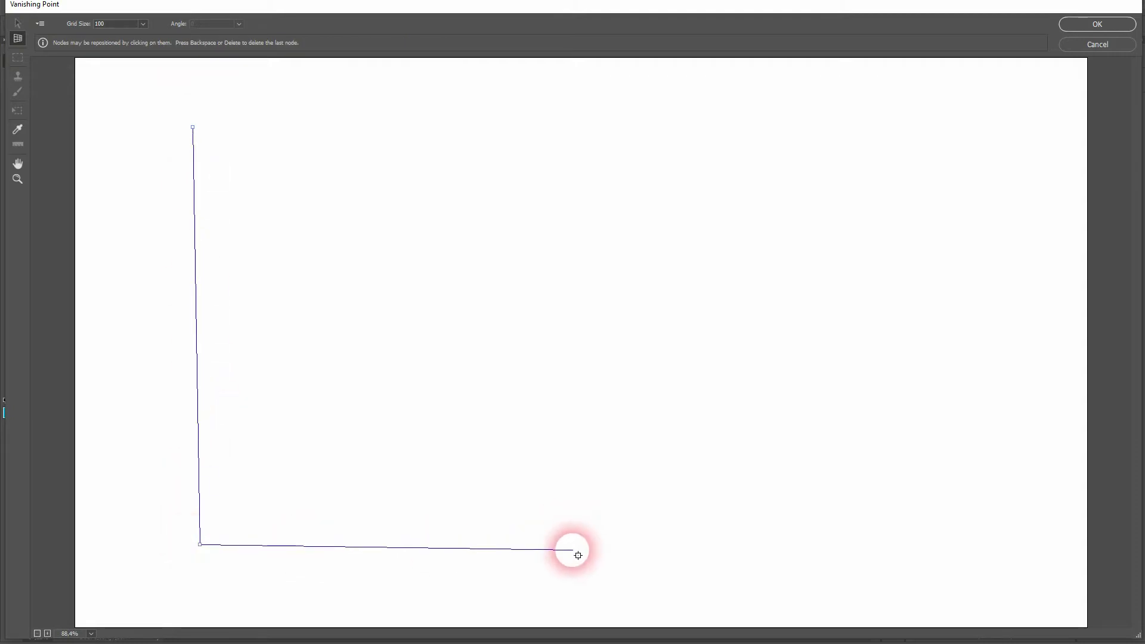
left_click(572, 549)
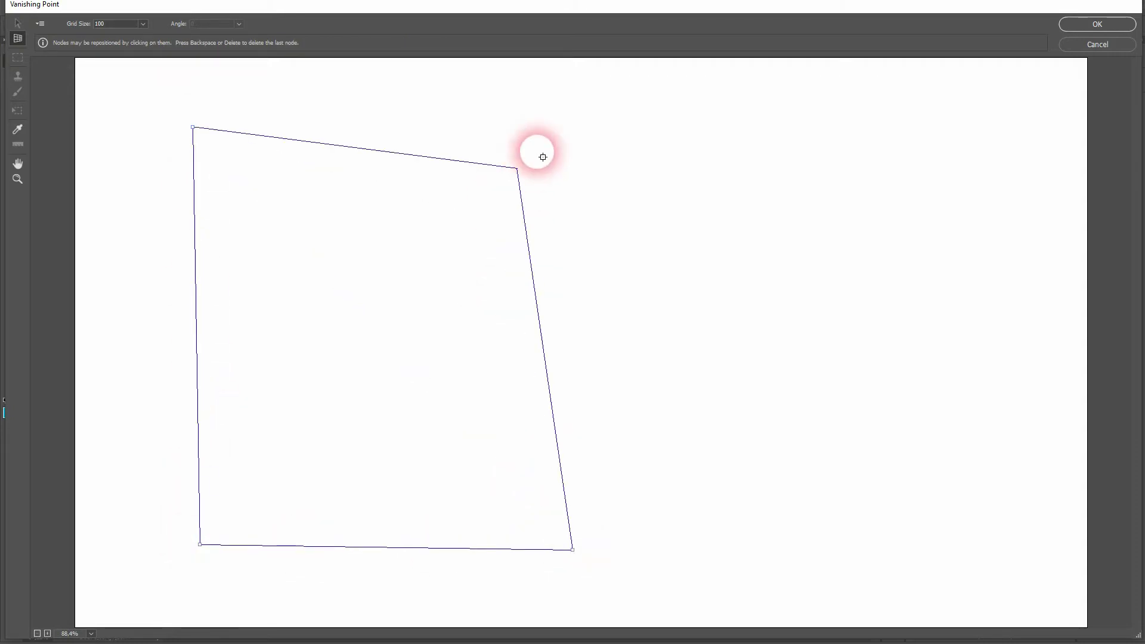
left_click(572, 128)
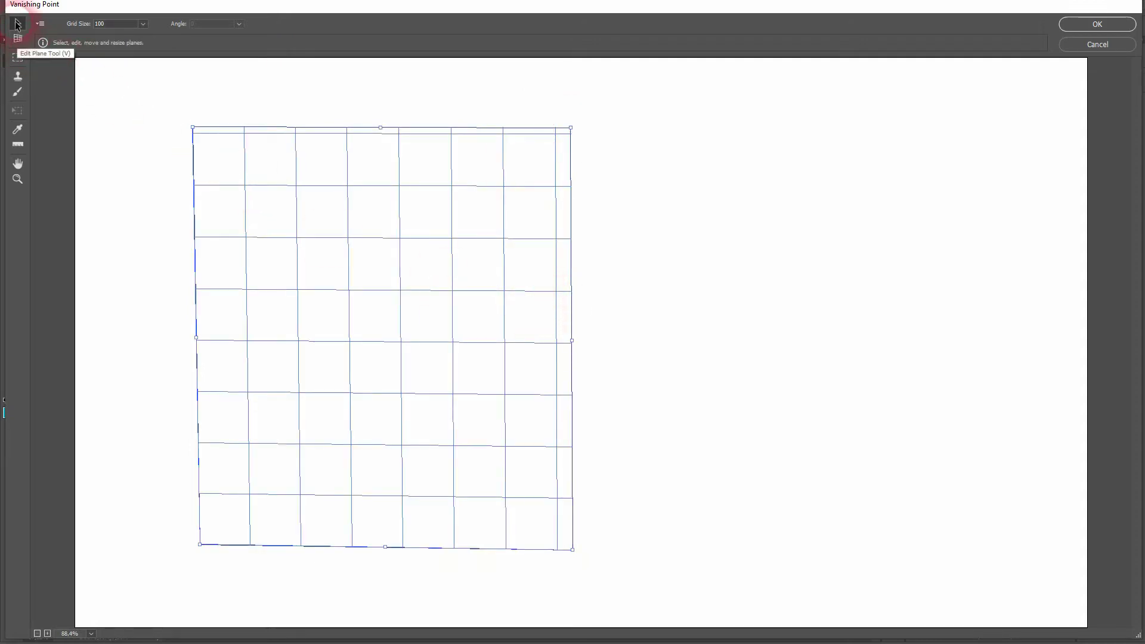
Reshape the plane's corners for perspective and shift the whole plane up and left
left_click_drag(194, 127, 192, 207)
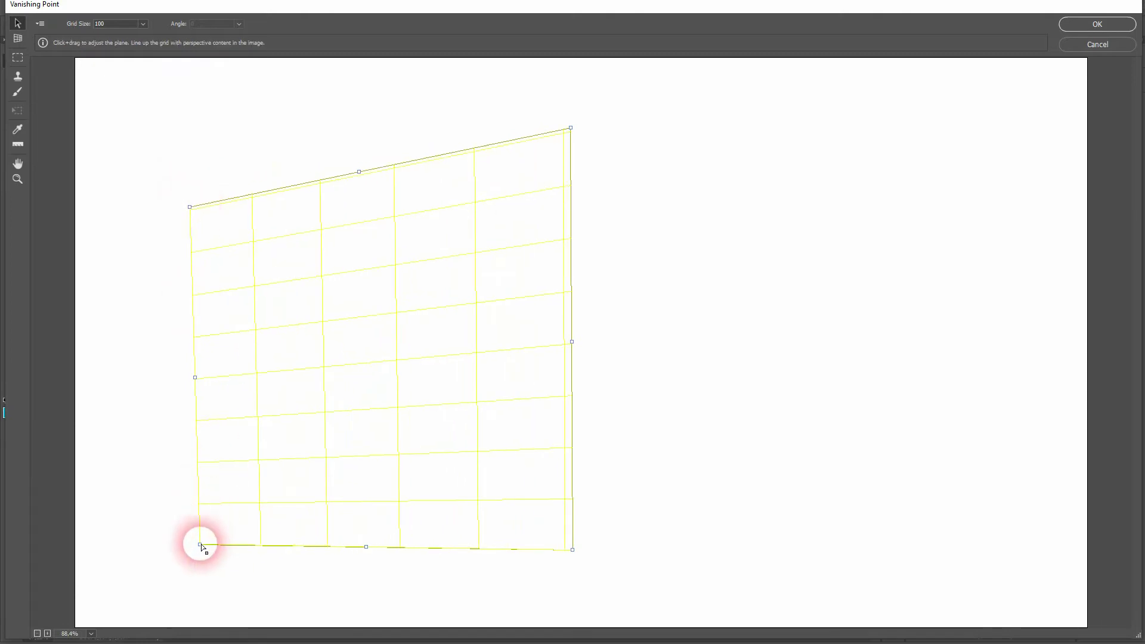
left_click_drag(201, 545, 191, 506)
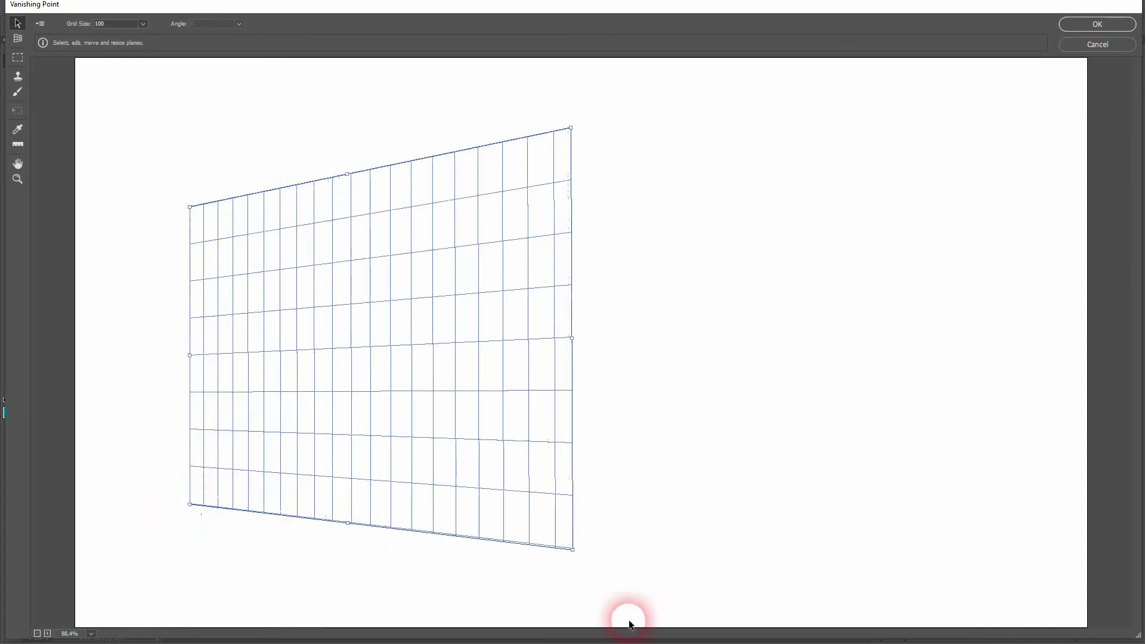
left_click_drag(573, 549, 570, 610)
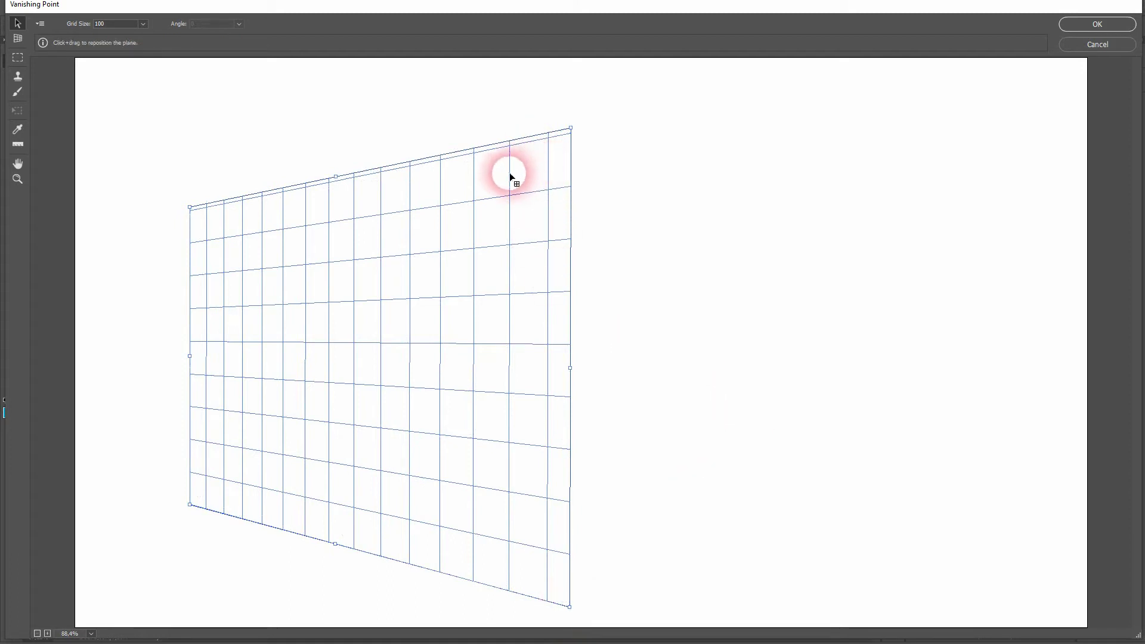
left_click_drag(510, 177, 499, 151)
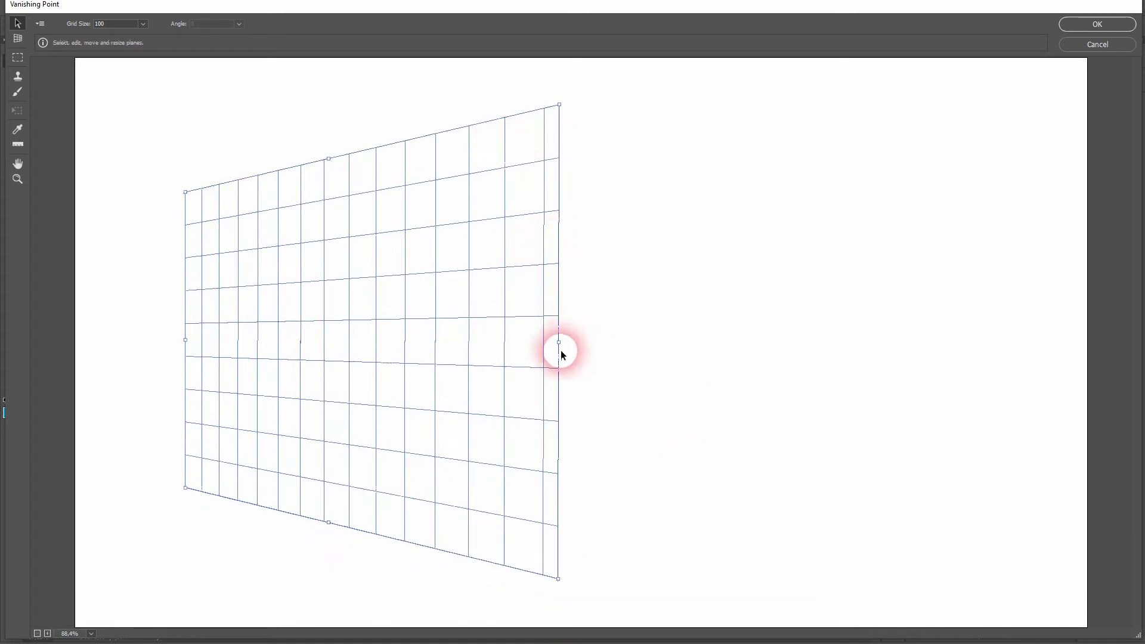
Tear a perpendicular plane off the first plane's right edge and lower its top-right corner
left_click(18, 40)
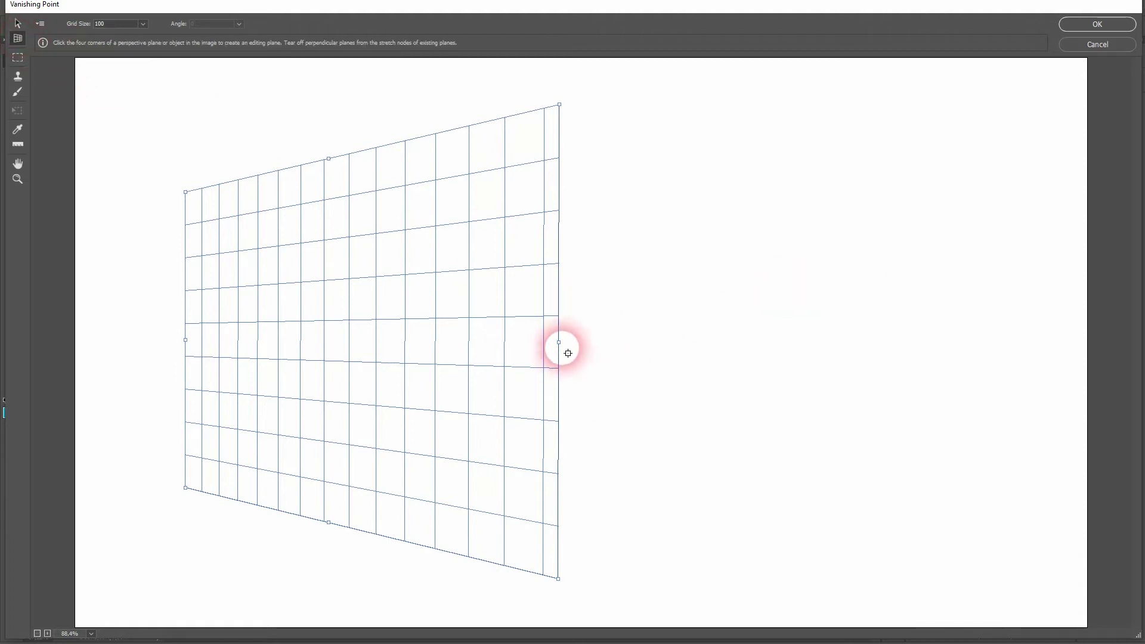
left_click_drag(561, 345, 876, 293)
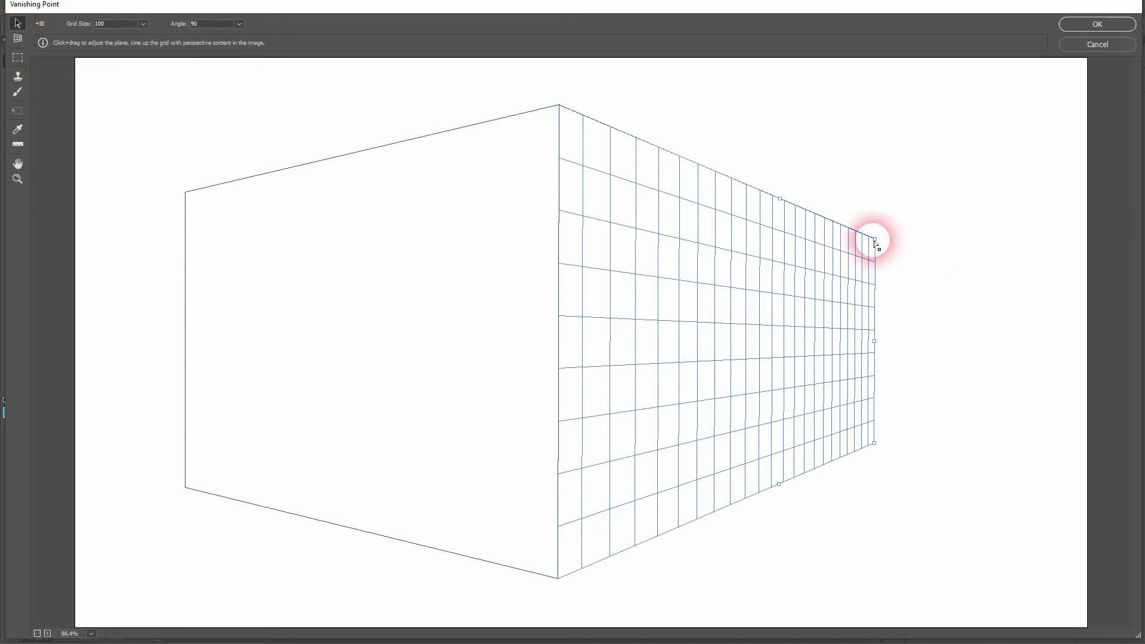
mouse_move(874, 240)
left_mouse_down()
mouse_move(874, 263)
mouse_move(870, 246)
left_mouse_up()
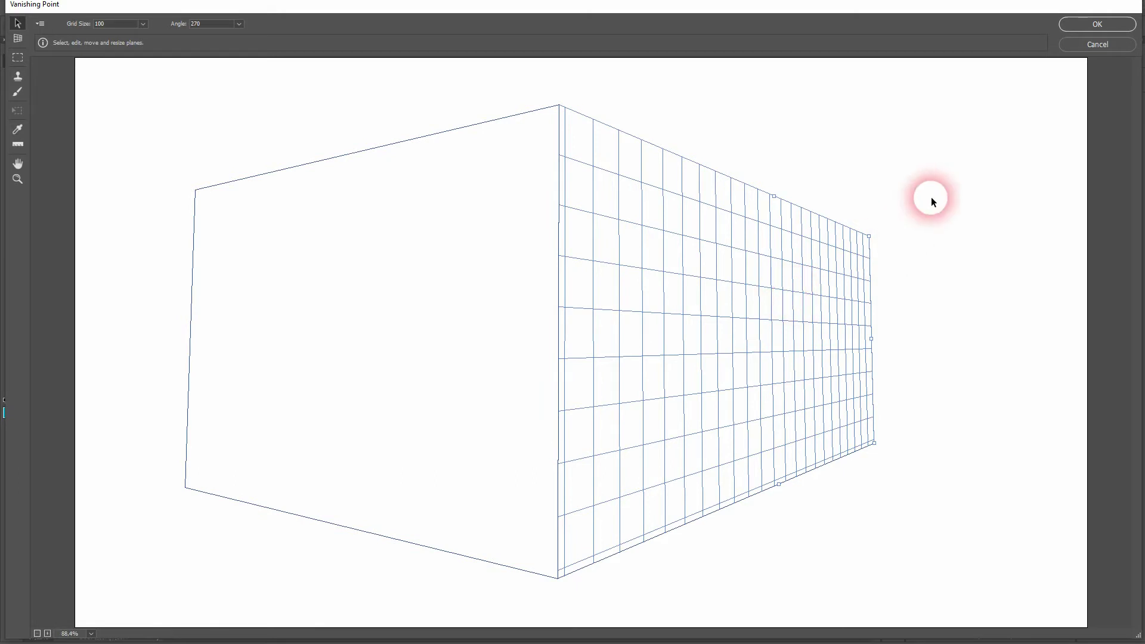
Paste the TEXT ON A CORNER artwork, move it onto the box corner, and enlarge it
key("ctrl+v")
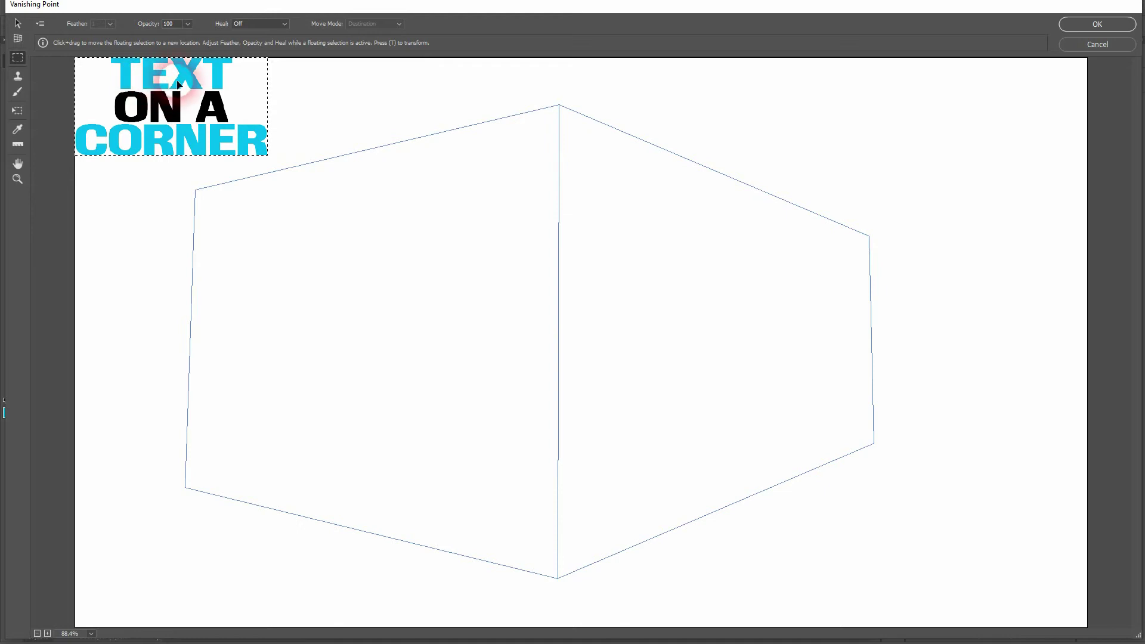
left_click_drag(179, 84, 573, 310)
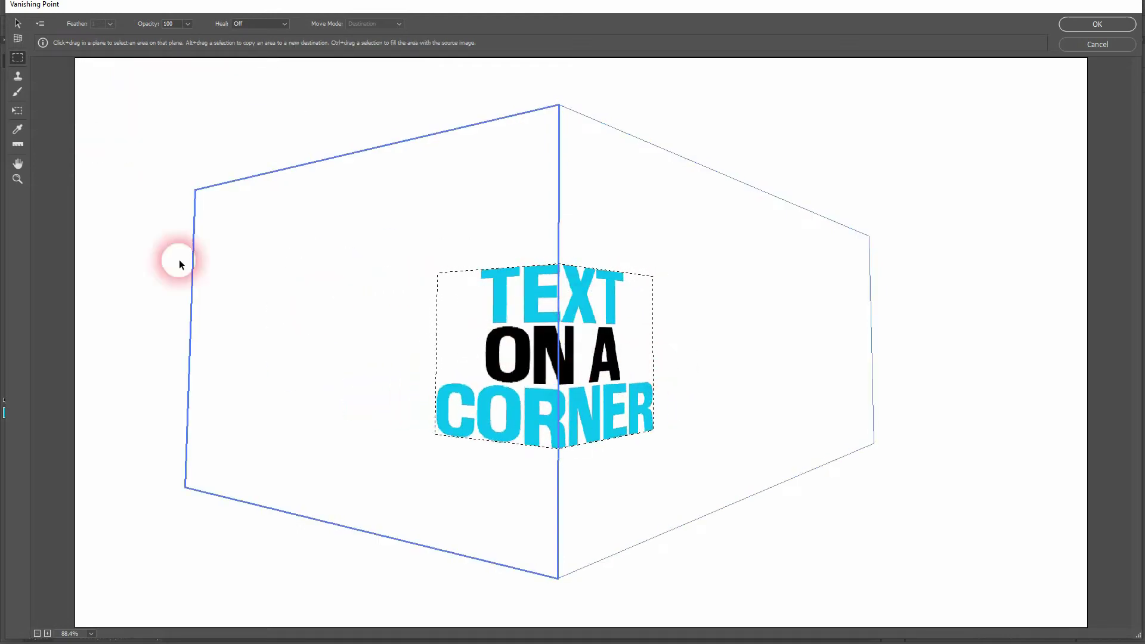
left_click(18, 112)
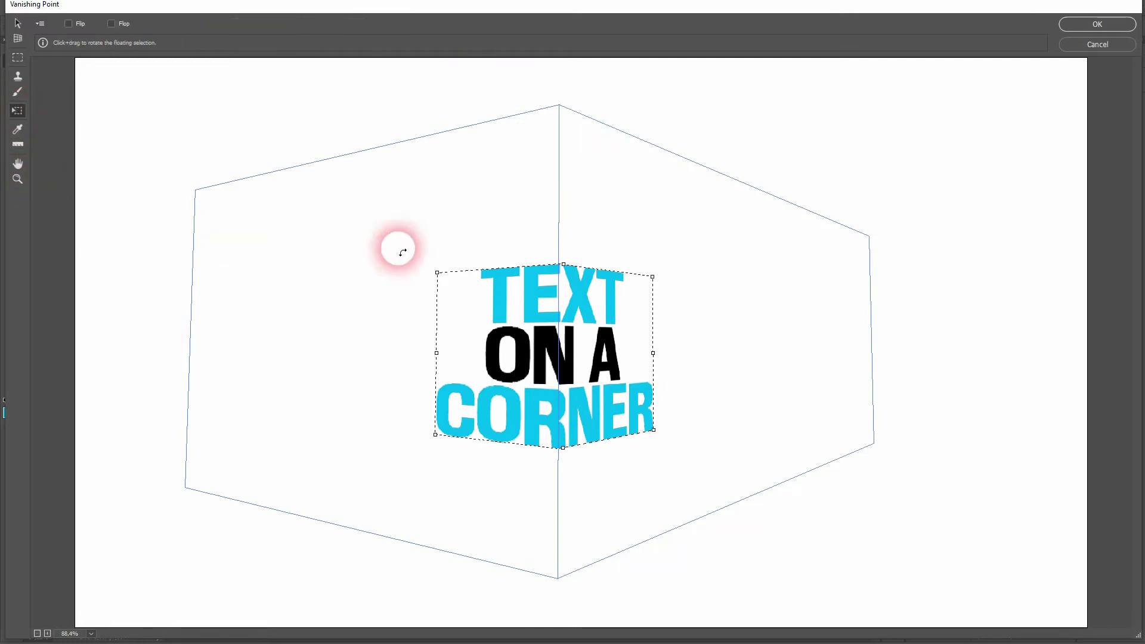
left_click_drag(442, 281, 221, 71)
left_click_drag(338, 430, 179, 573)
Shift the text further around the corner, widen it on both sides, and apply it
left_click_drag(490, 346, 594, 350)
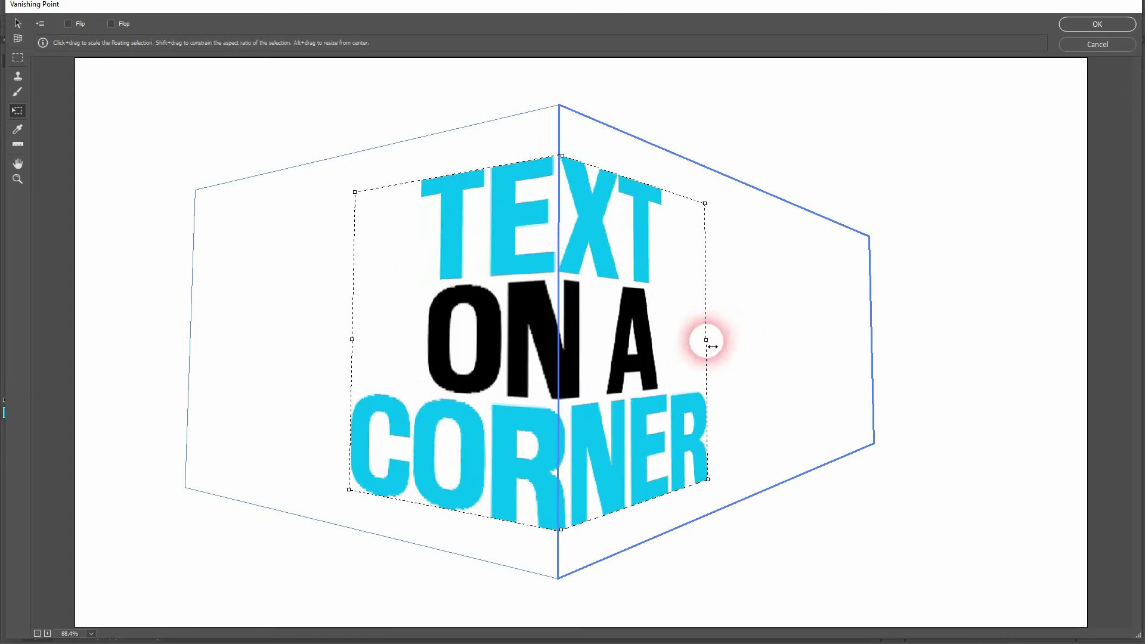
left_click_drag(706, 339, 803, 338)
left_click_drag(351, 339, 230, 337)
left_click_drag(588, 345, 574, 350)
left_click(1080, 23)
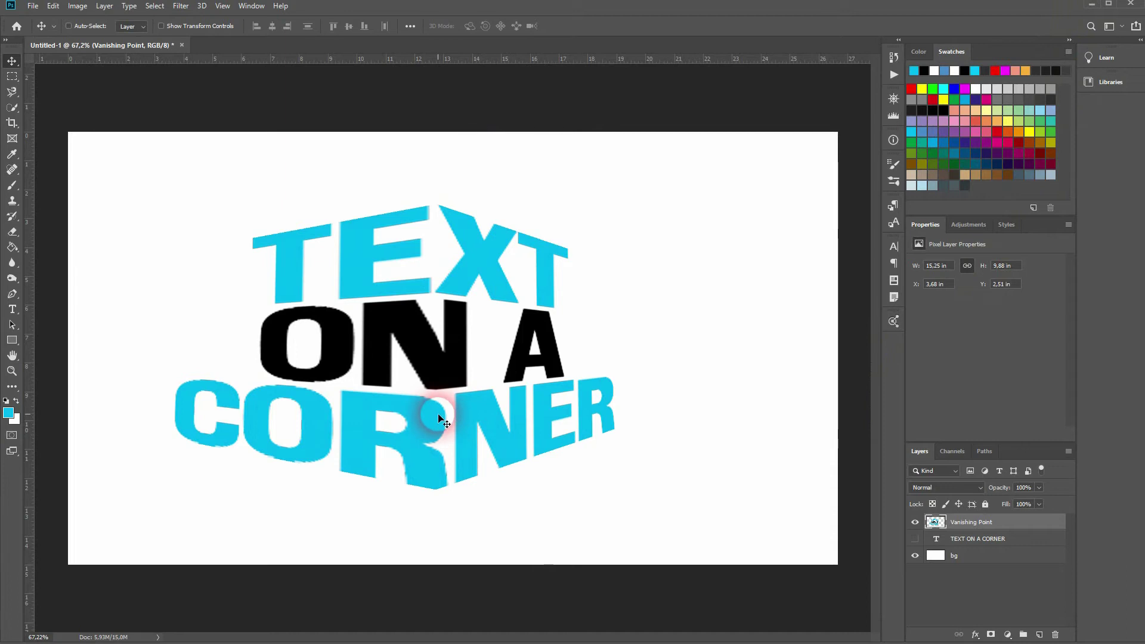
Undo the applied text, then show and select the flat TEXT ON A CORNER layer's font size
key("ctrl")
key("ctrl+z")
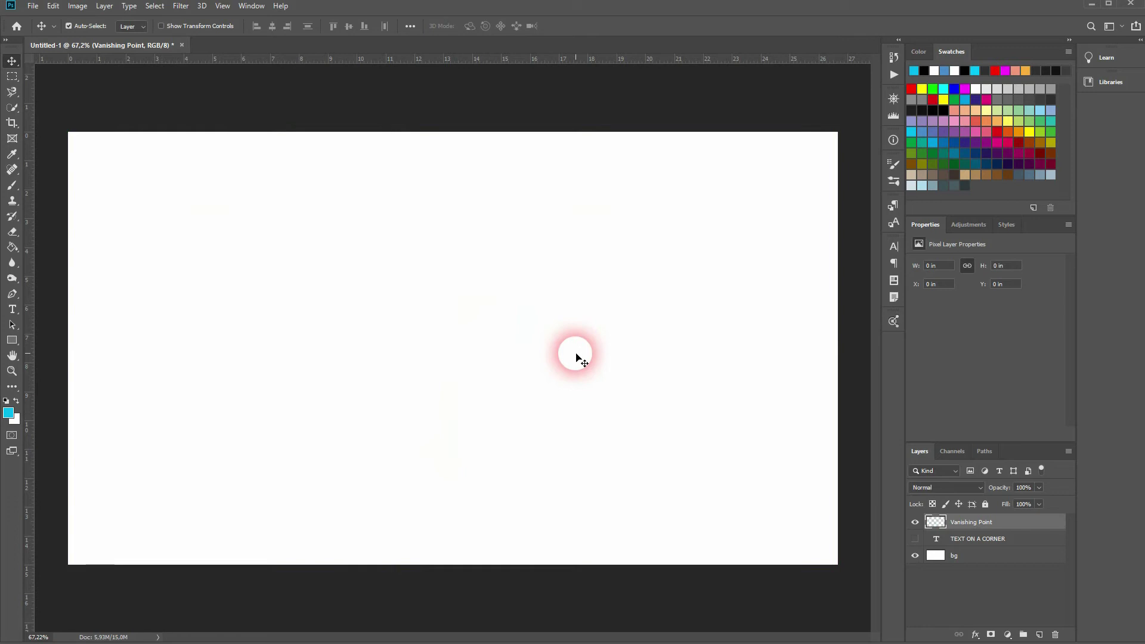
left_click(916, 539)
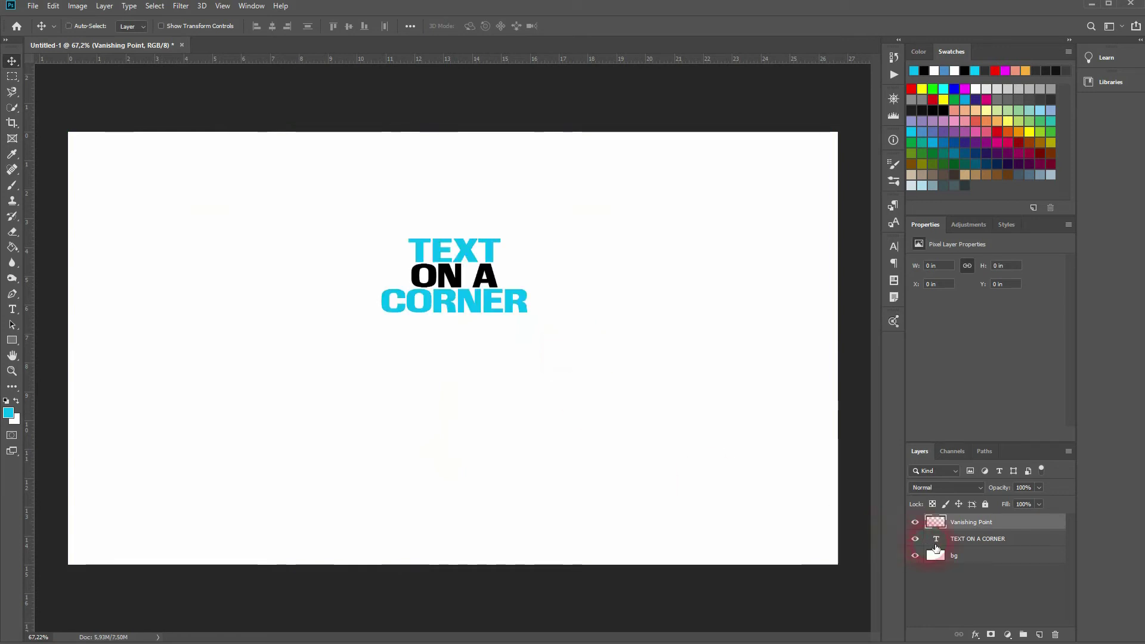
left_click(986, 540)
left_click(956, 340)
left_click(954, 341)
left_click(829, 368)
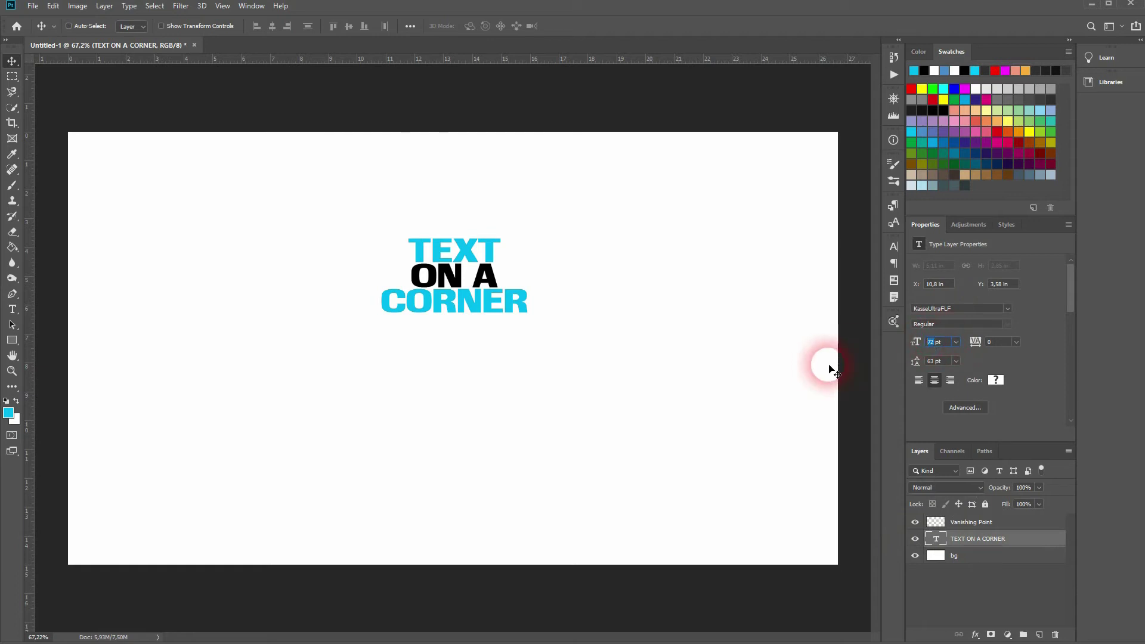
Set the type to 150 pt with line spacing tightened to 136 pt
type("150")
key("Return")
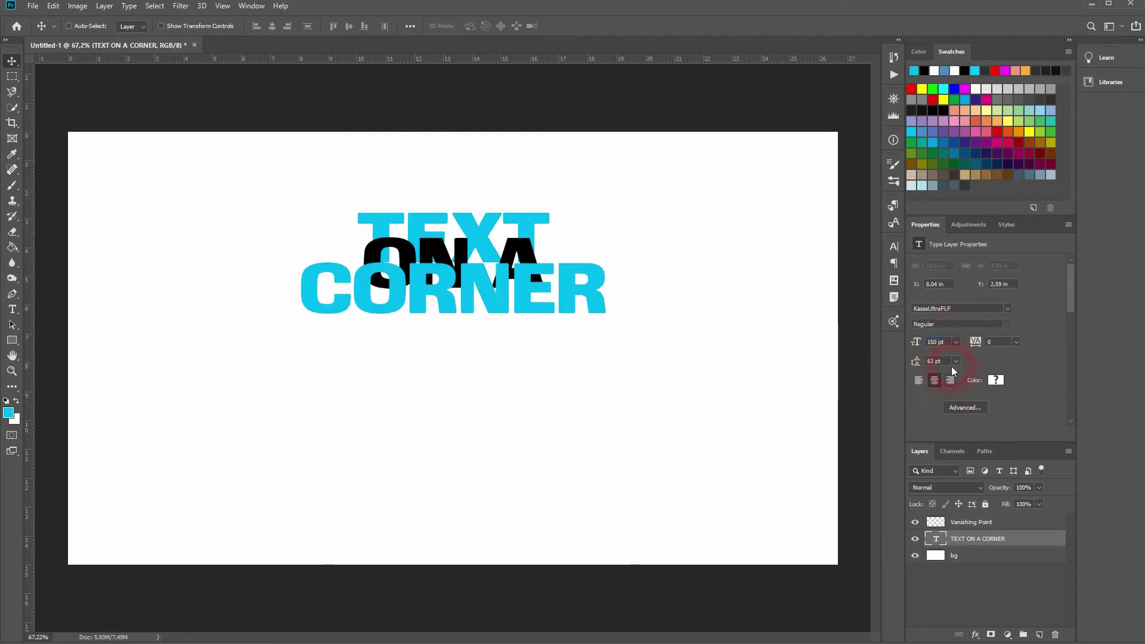
left_click(939, 363)
type("150")
key("Return")
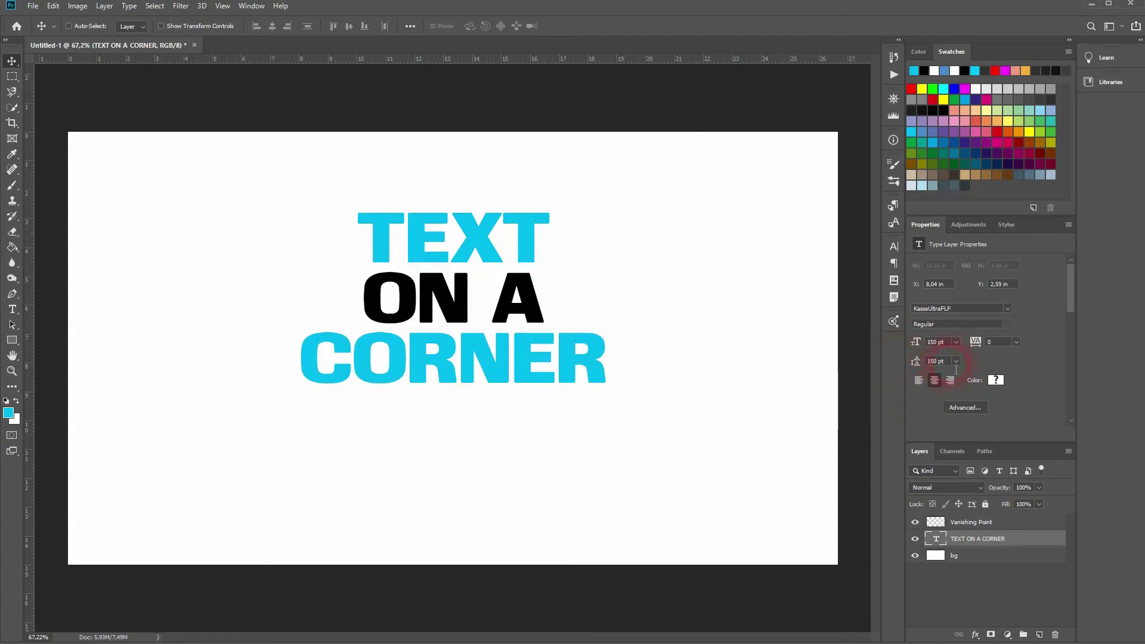
left_click(937, 362)
key("Down")
key("Down")
key("Down")
key("Down")
key("Down")
key("Down")
key("Down")
key("Down")
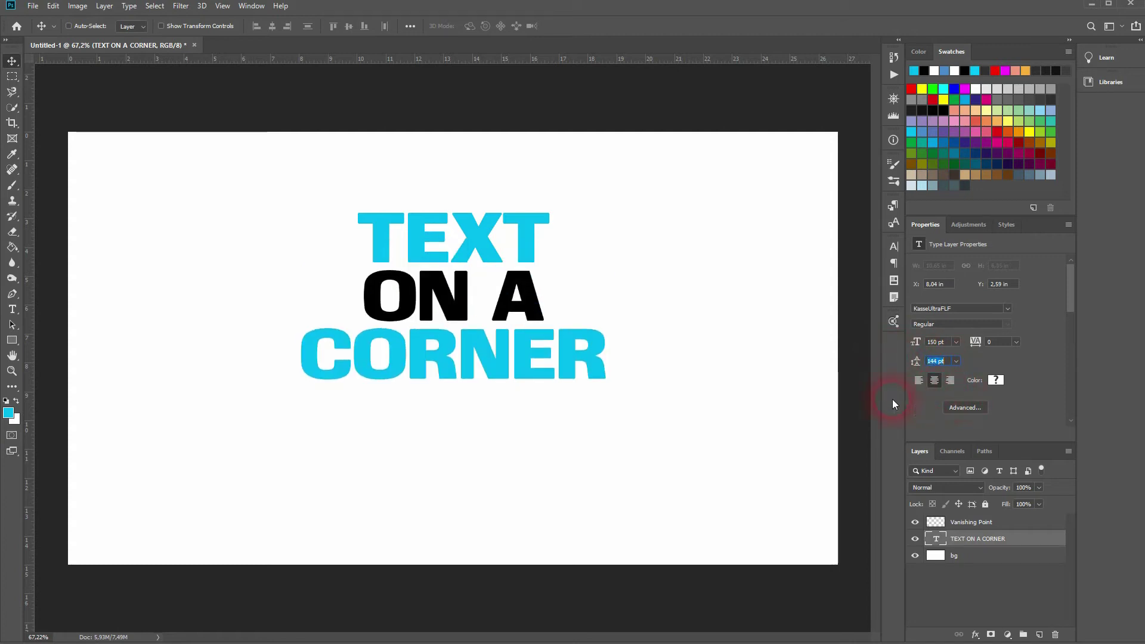
key("Down")
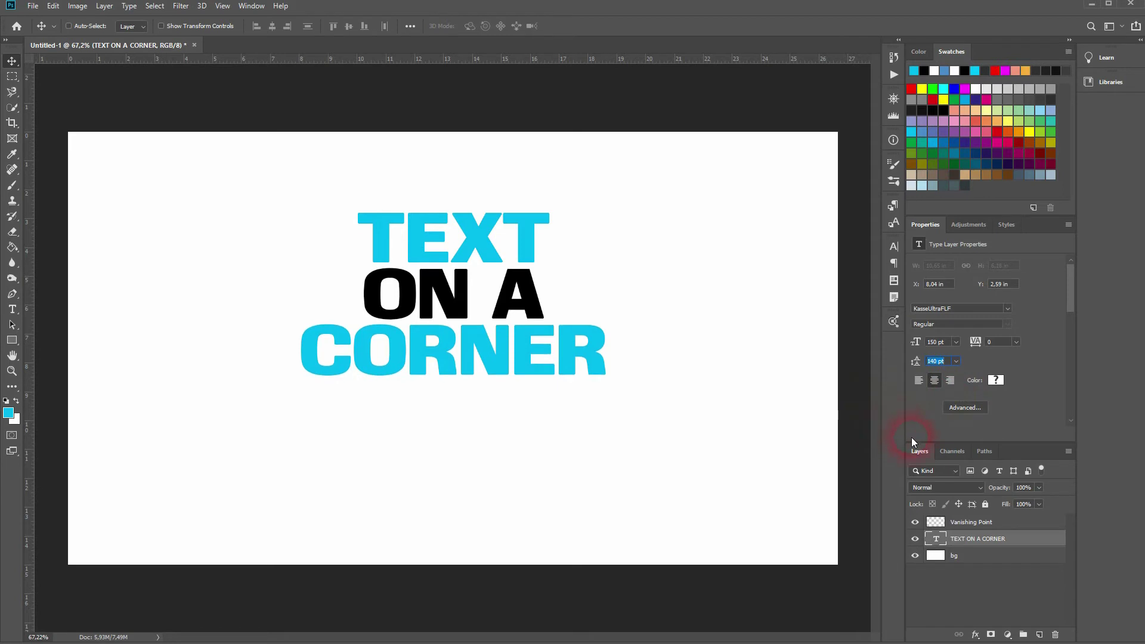
key("Down")
key("Down")
key("Down")
key("Down")
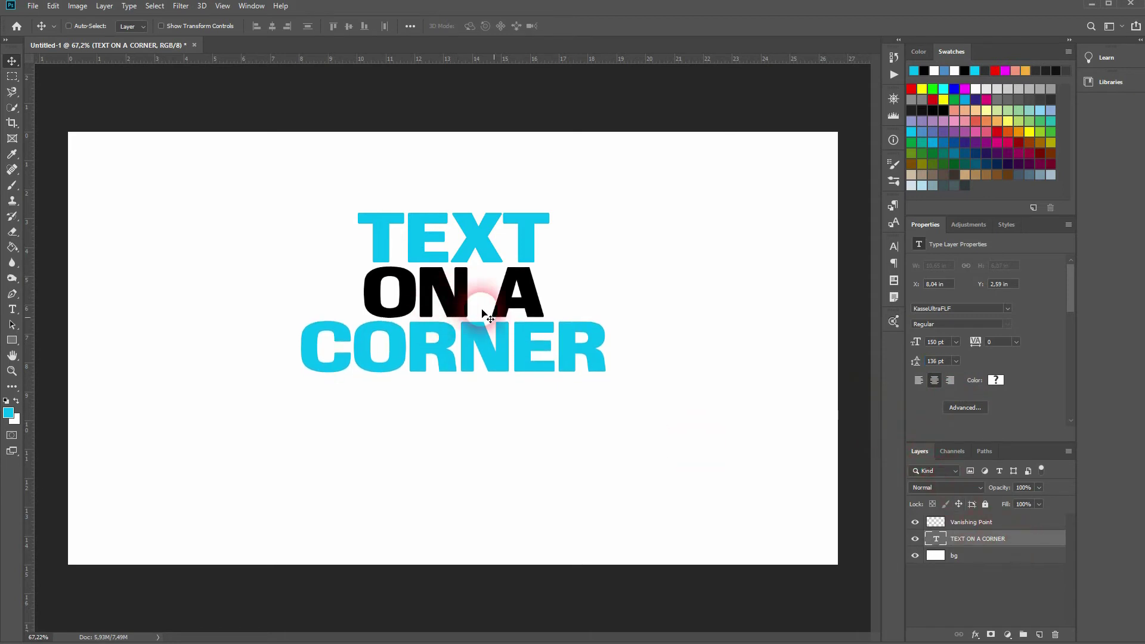
Load the text's letter shapes as a selection, then deselect it
left_click(926, 540, "ctrl")
key("ctrl")
key("ctrl+d")
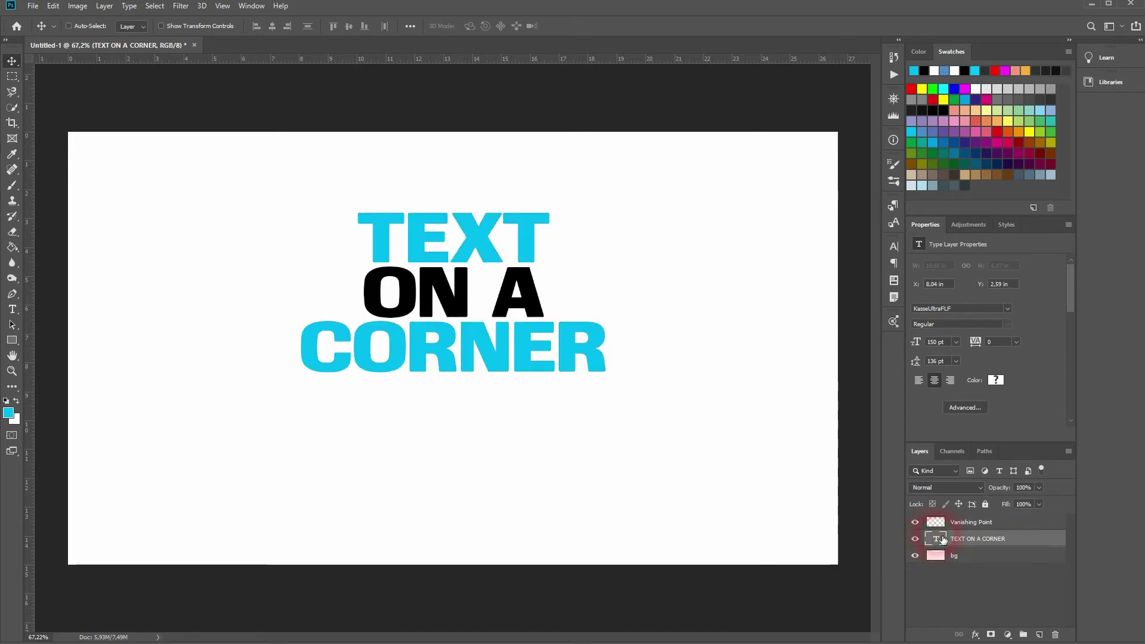
Hide the type layer, target the Vanishing Point layer, and open the Vanishing Point filter
left_click(915, 539)
left_click(972, 522)
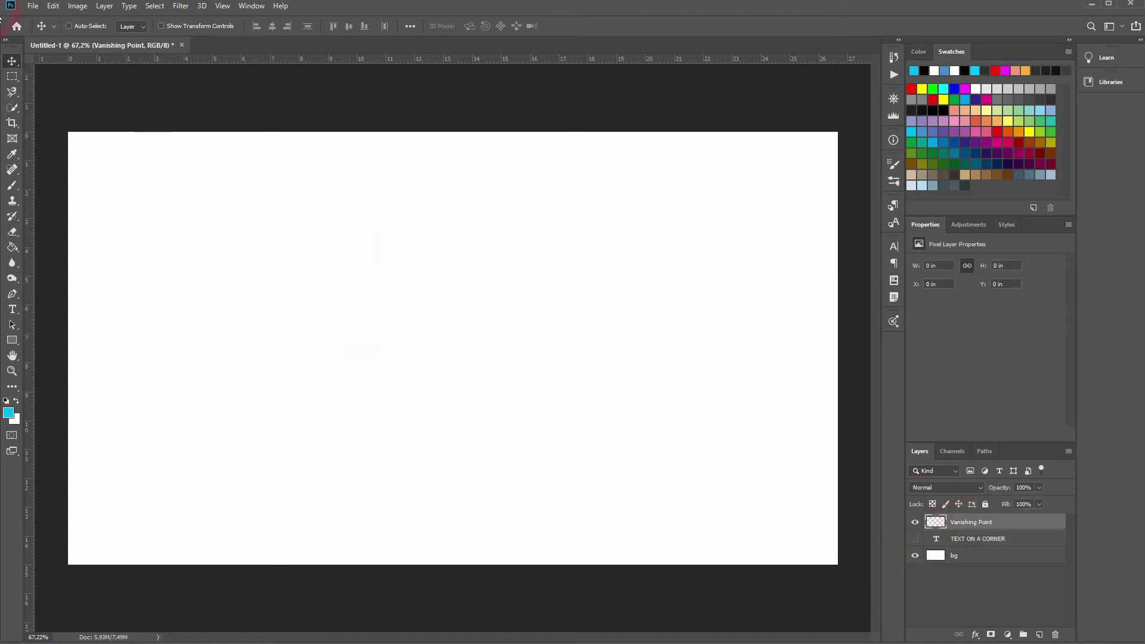
left_click(180, 6)
left_click(259, 111)
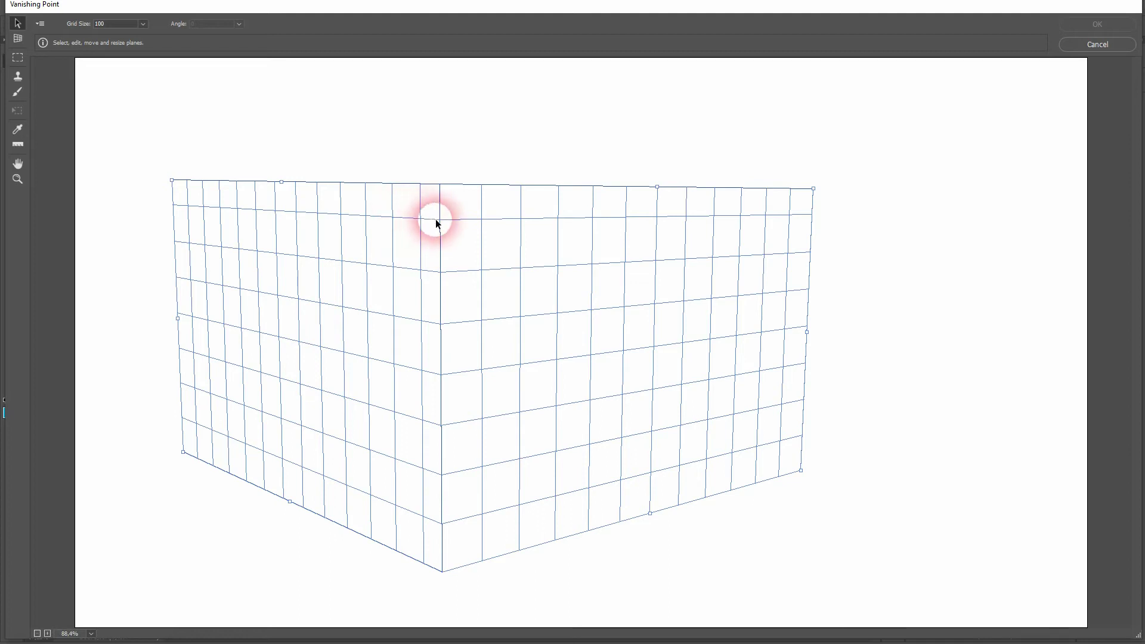
Paste the resized TEXT ON A CORNER artwork and position it on the perspective corner
key("ctrl+v")
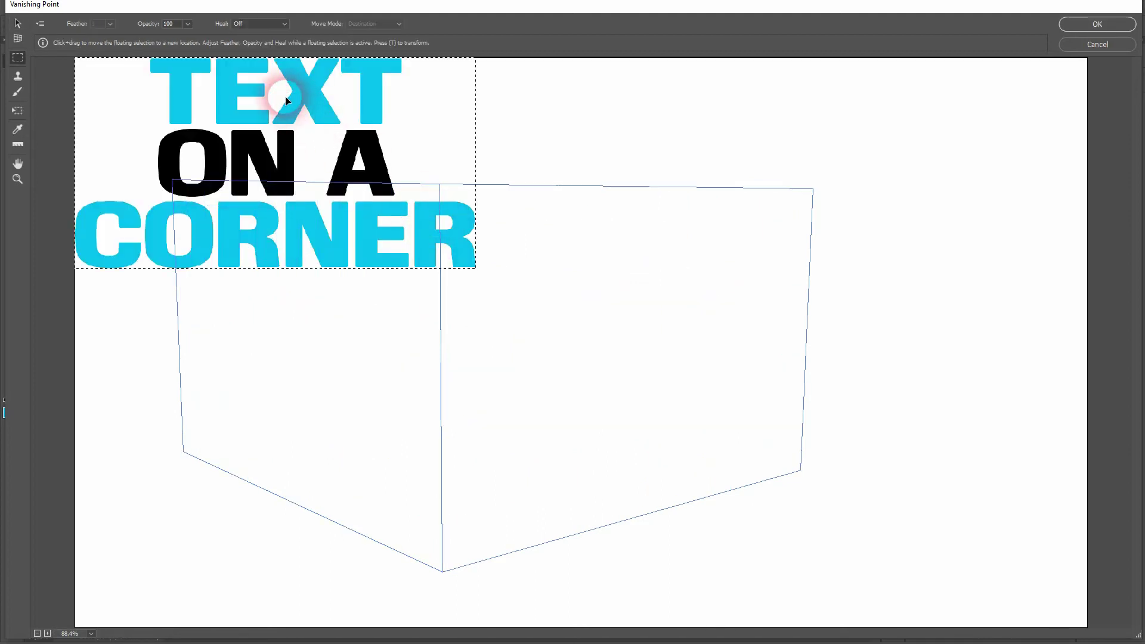
left_click(210, 74)
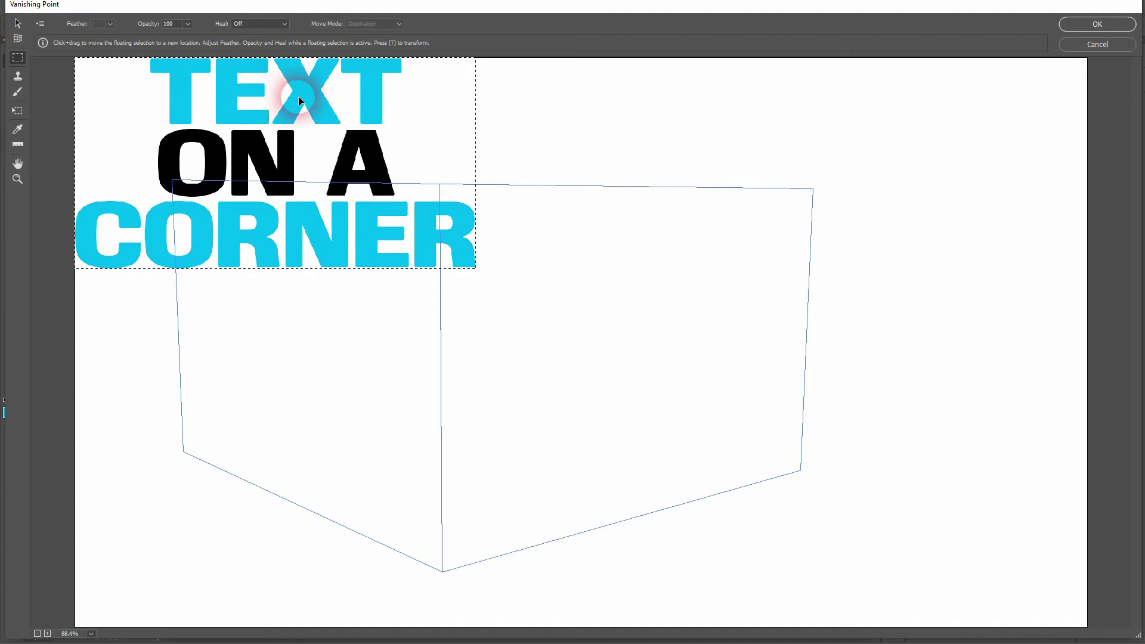
left_click_drag(300, 100, 471, 261)
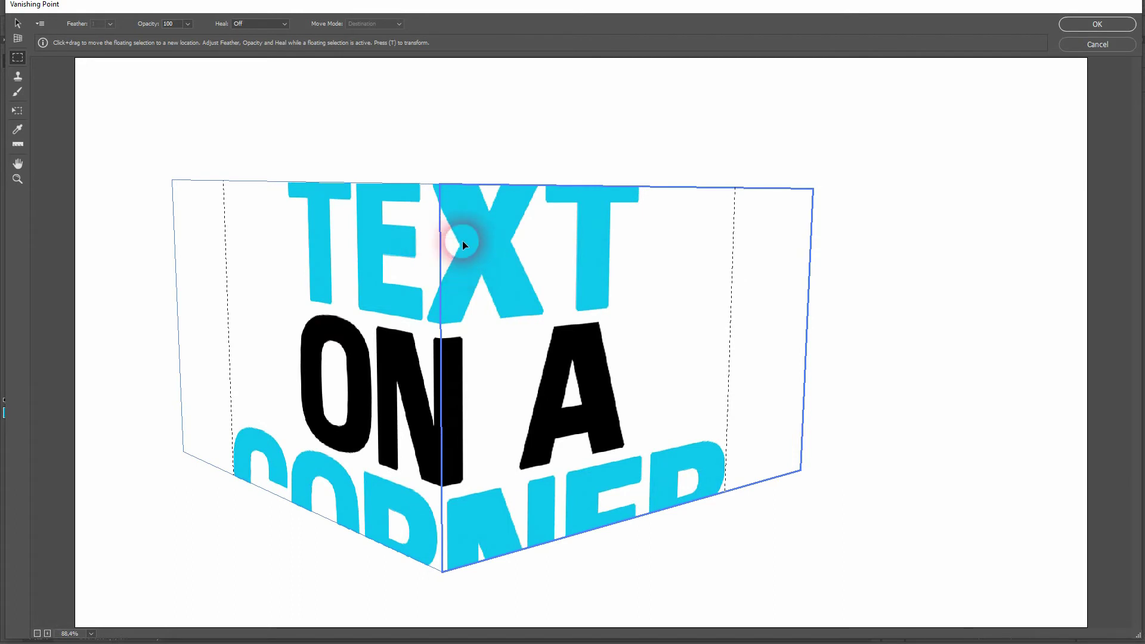
left_click_drag(464, 248, 467, 276)
left_click(235, 201)
Scale the wrapped text from its top-left corner and apply it to the canvas
left_click(26, 106)
left_click_drag(231, 204, 388, 230)
left_click(543, 343)
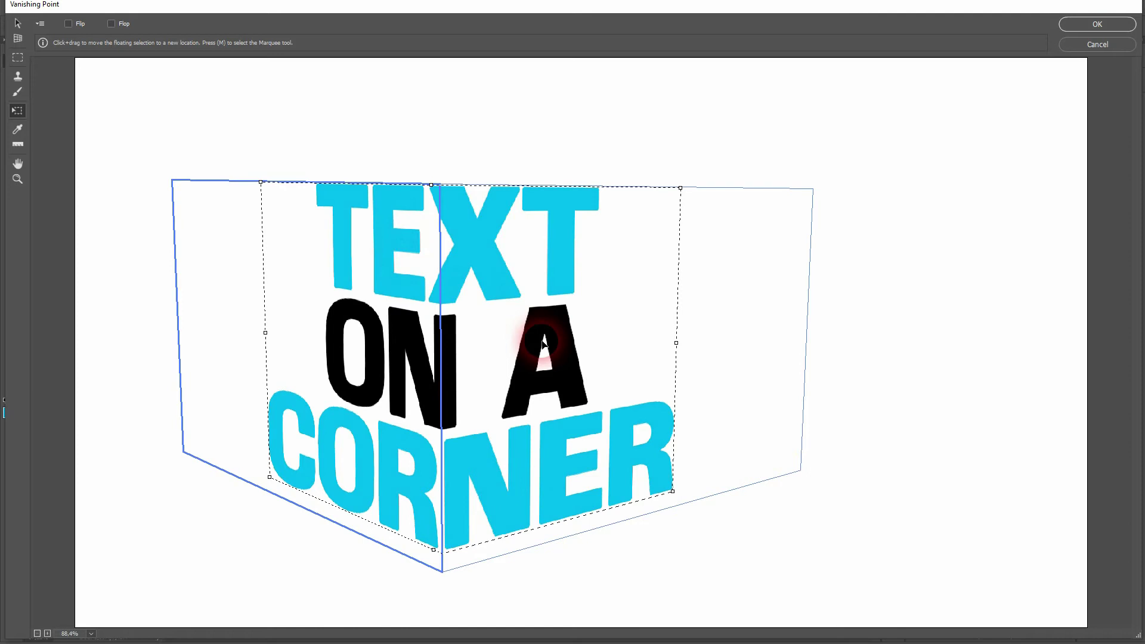
left_click(1061, 59)
left_click(1083, 26)
left_click(737, 329)
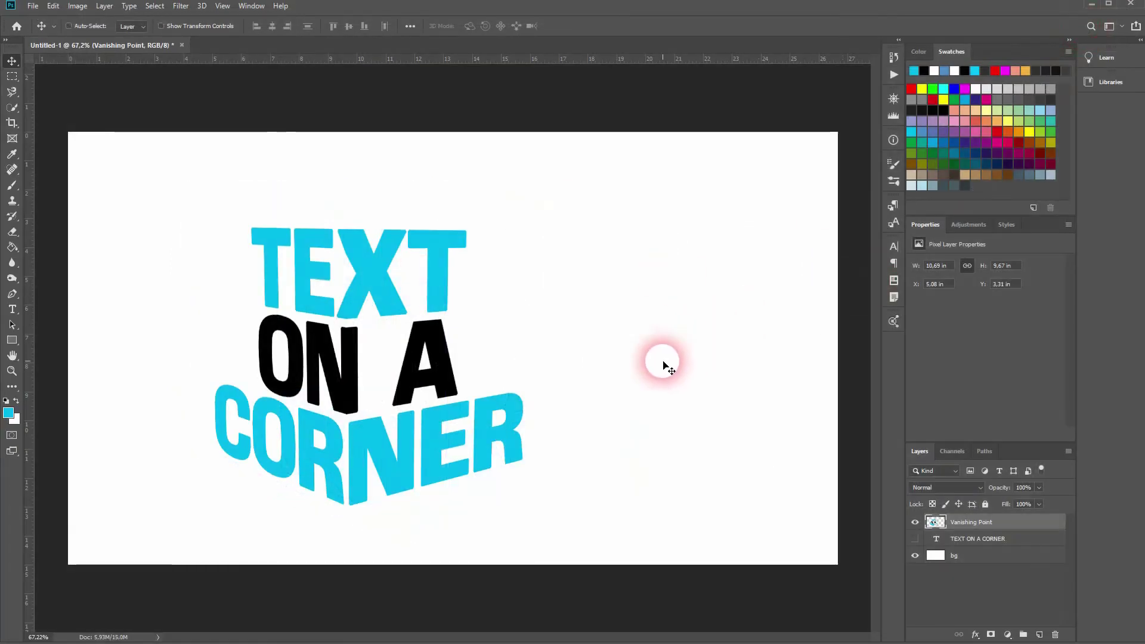
Hide the flat TEXT ON A CORNER layer and drag the perspective text toward the canvas centre
left_click(924, 534)
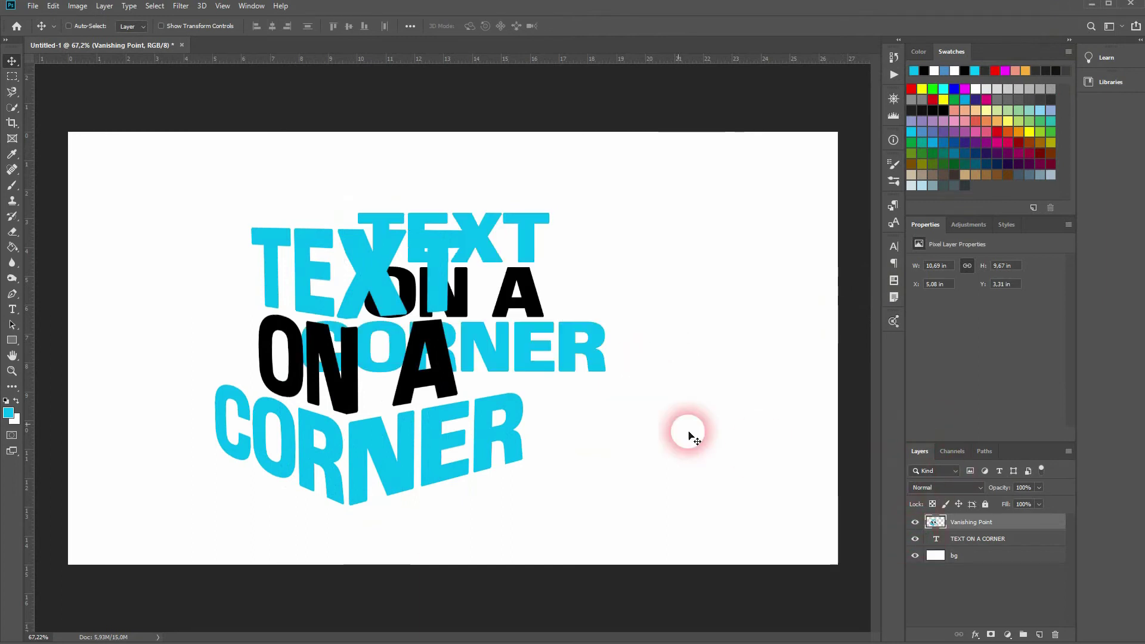
left_click(915, 539)
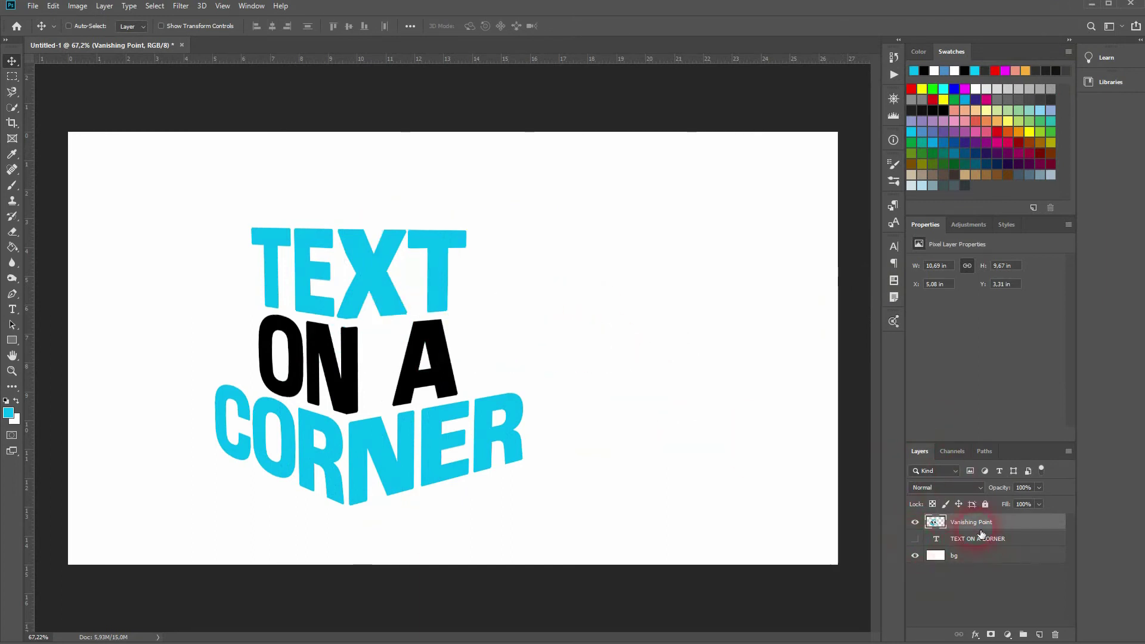
left_click_drag(383, 263, 447, 246)
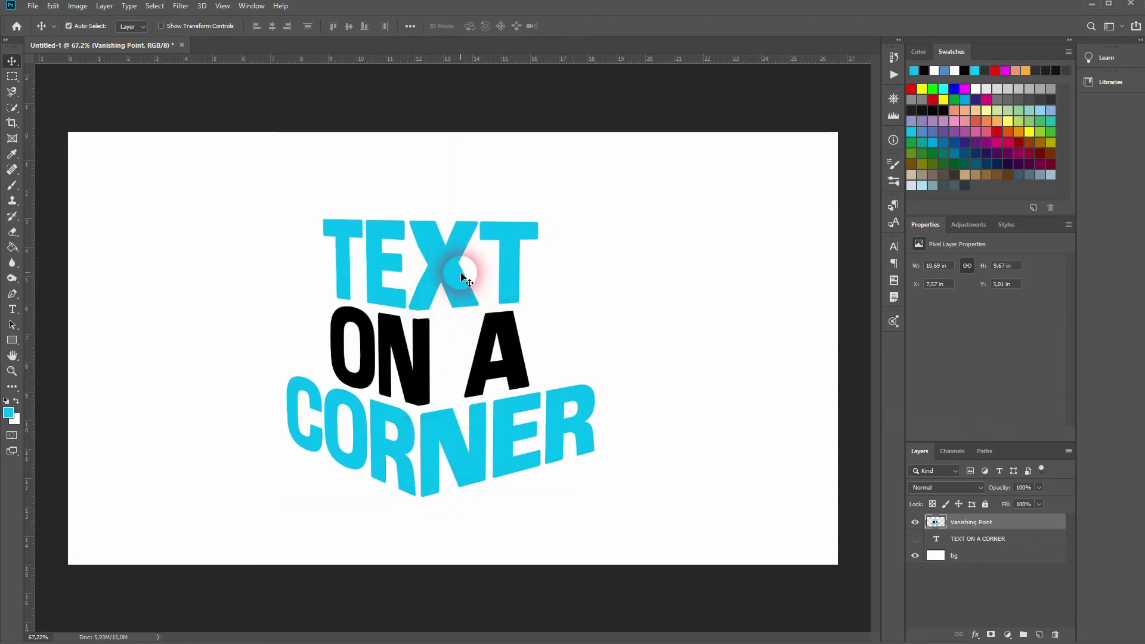
Align the Vanishing Point artwork to the canvas's horizontal and vertical centres, then deselect
key("ctrl+a")
left_click(333, 27)
left_click(349, 26)
key("ctrl+d")
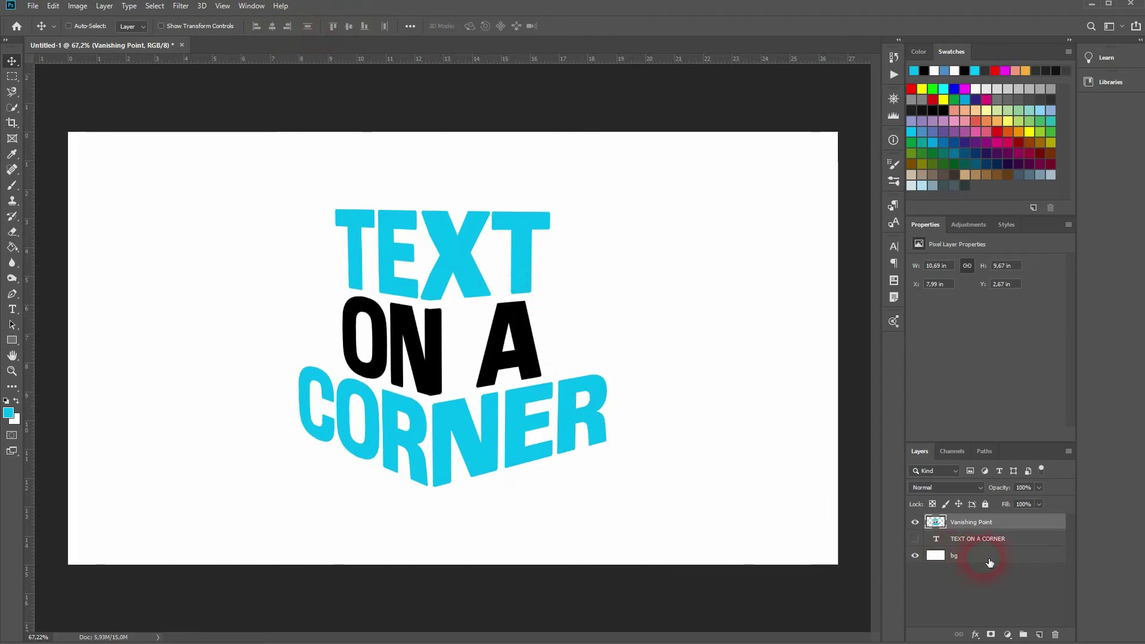
Fill the bg layer light pink with the Paint Bucket, replacing a first salmon-red fill
left_click(953, 559)
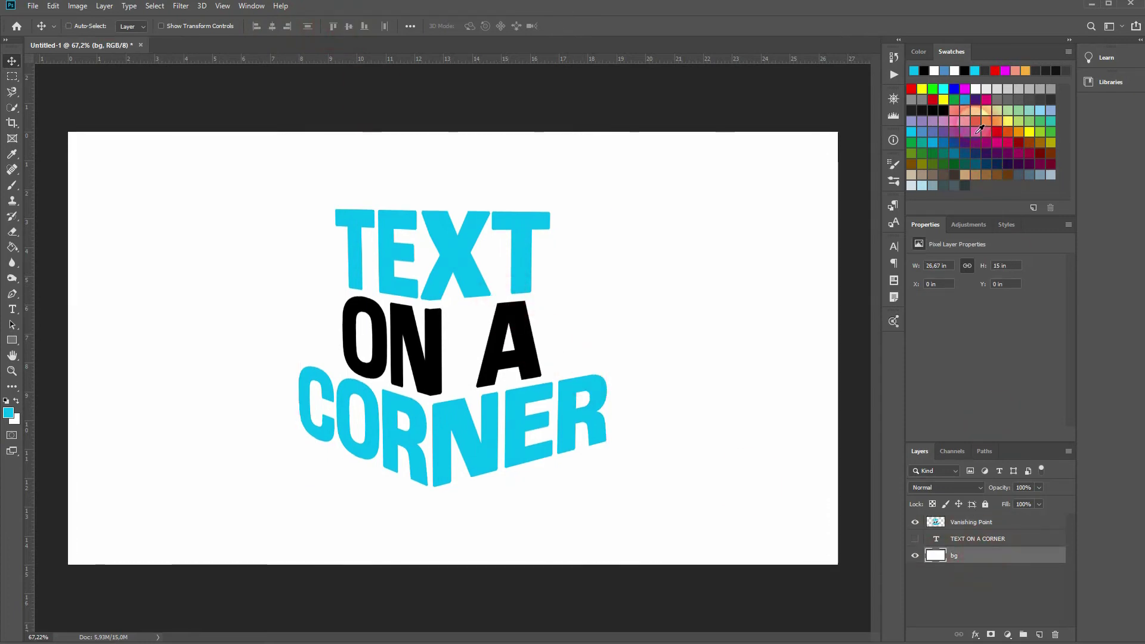
left_click(978, 130)
key("g")
left_click(773, 339)
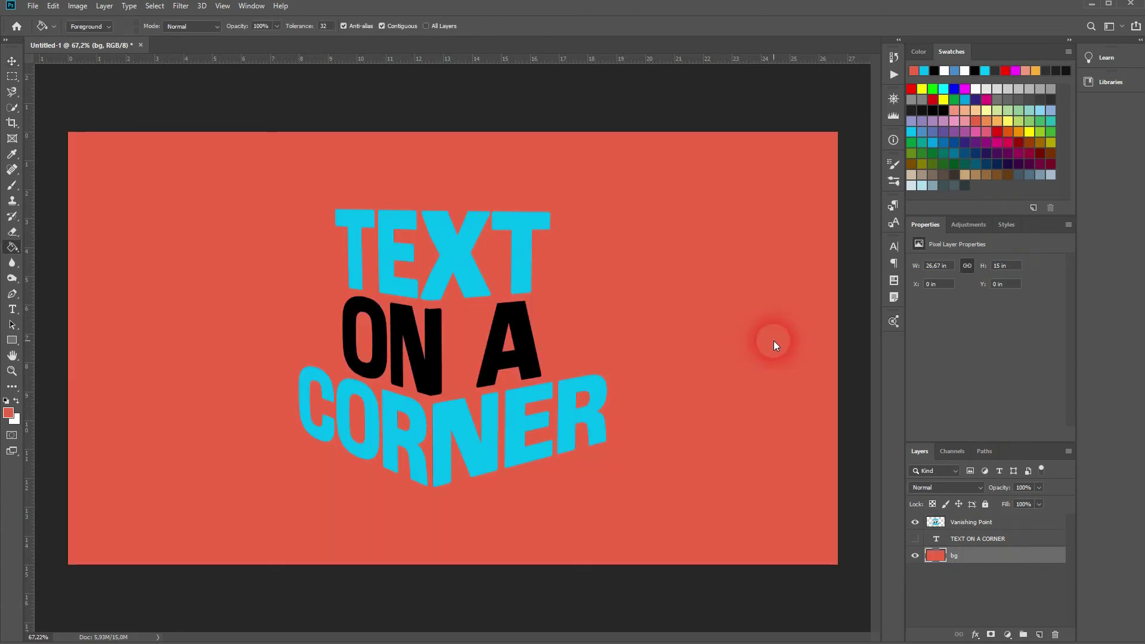
left_click(966, 124)
left_click(761, 306)
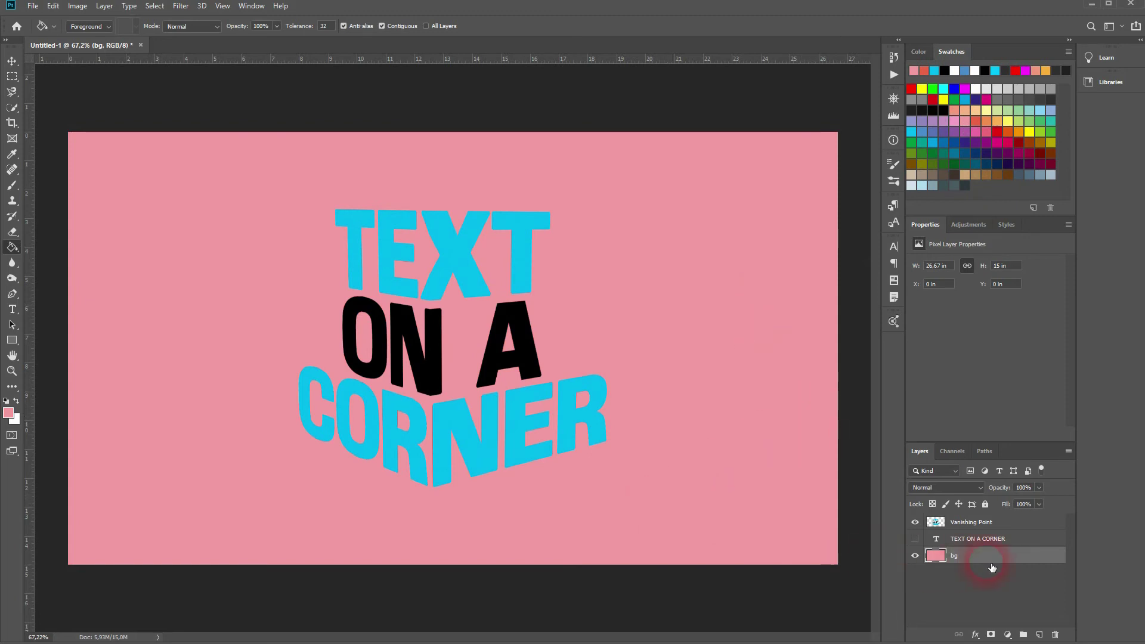
left_click(976, 522)
Add Layer 1 and marquee-select the canvas from the fold line to the bottom-right corner
left_click(1039, 634)
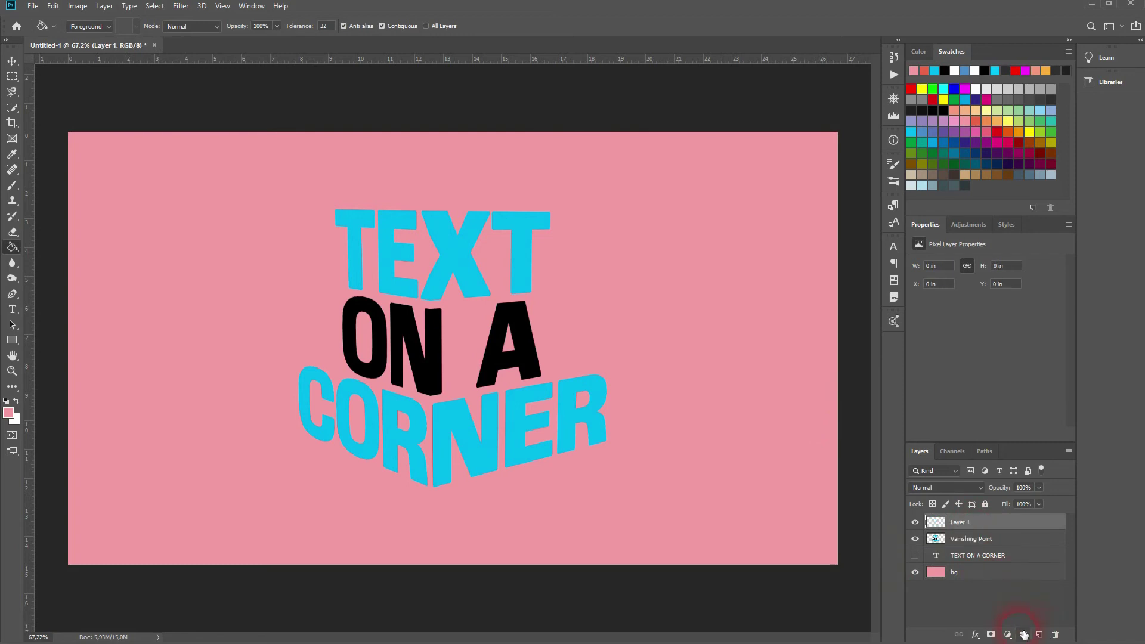
left_click(59, 279)
left_click(12, 76)
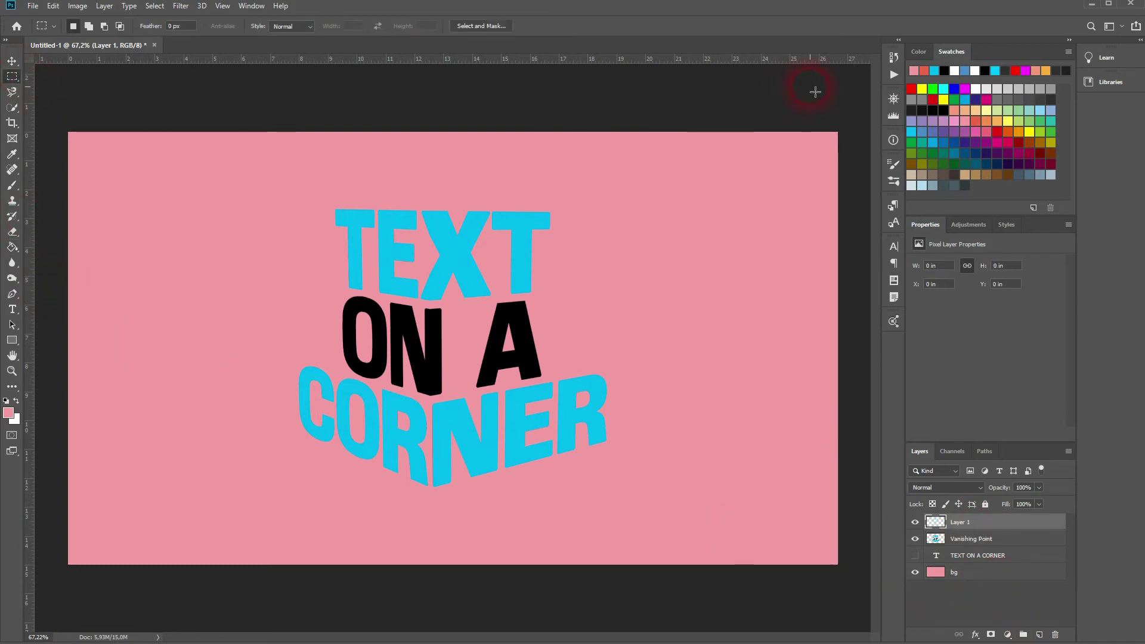
left_click_drag(856, 115, 435, 586)
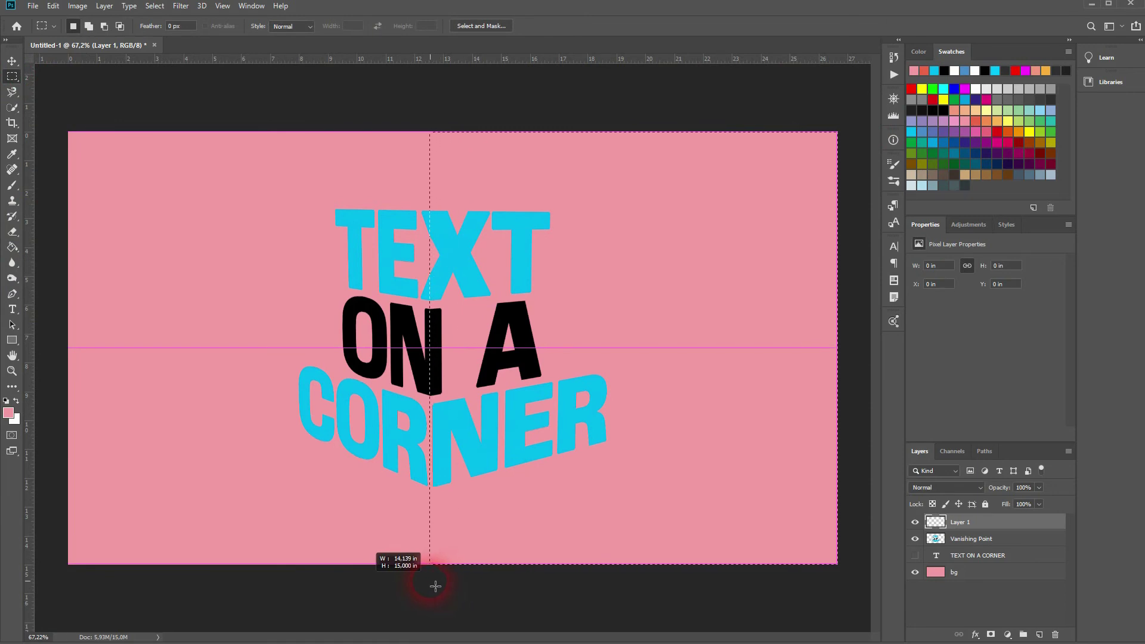
left_click_drag(436, 586, 439, 582)
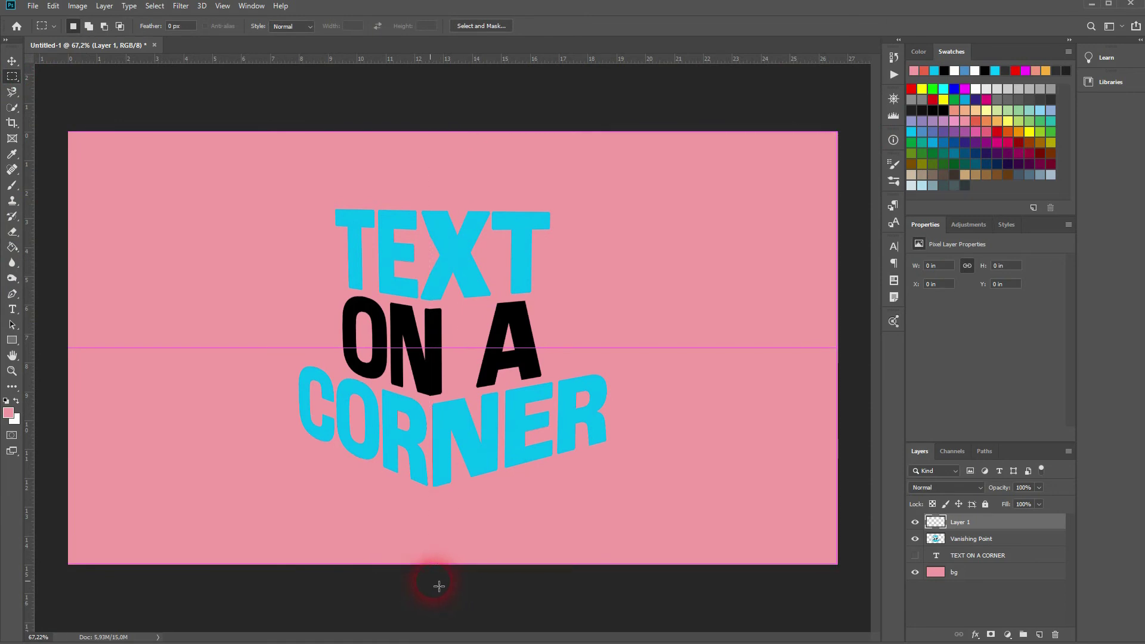
scroll(435, 399, "up", 5)
scroll(440, 409, "up", 3)
scroll(440, 409, "down", 2)
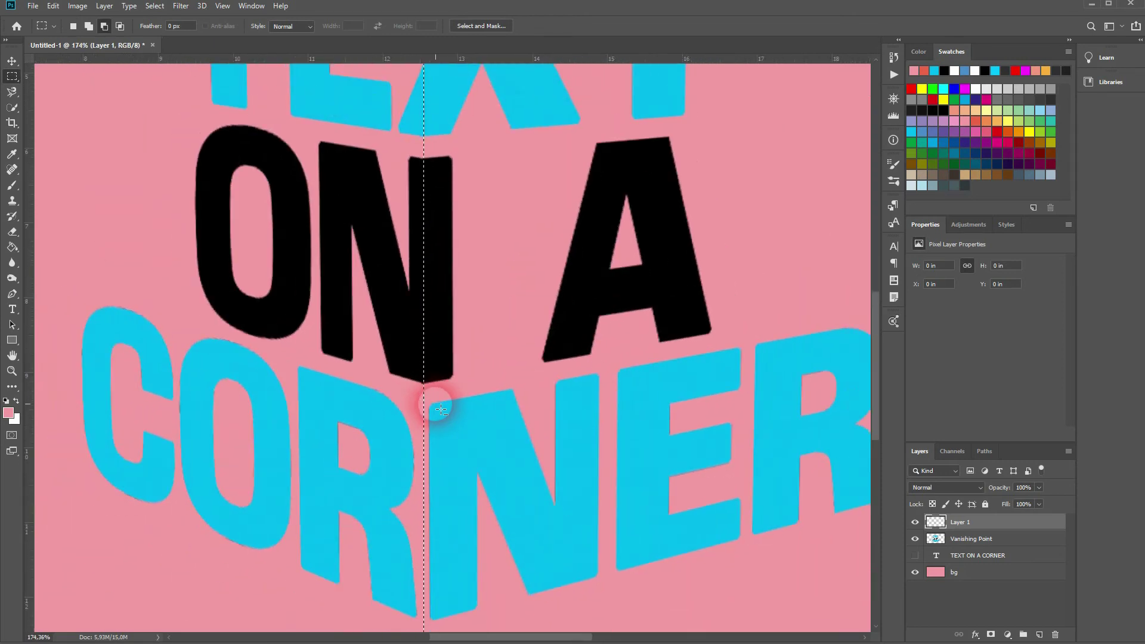
scroll(422, 320, "down", 5)
scroll(430, 341, "up", 1)
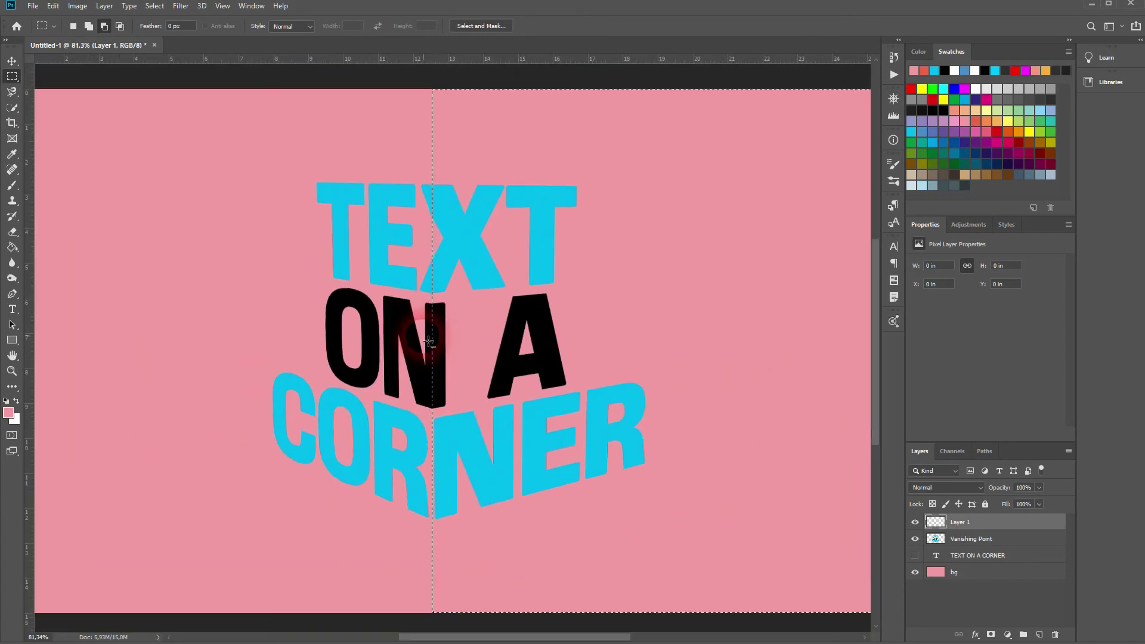
scroll(437, 347, "down", 1)
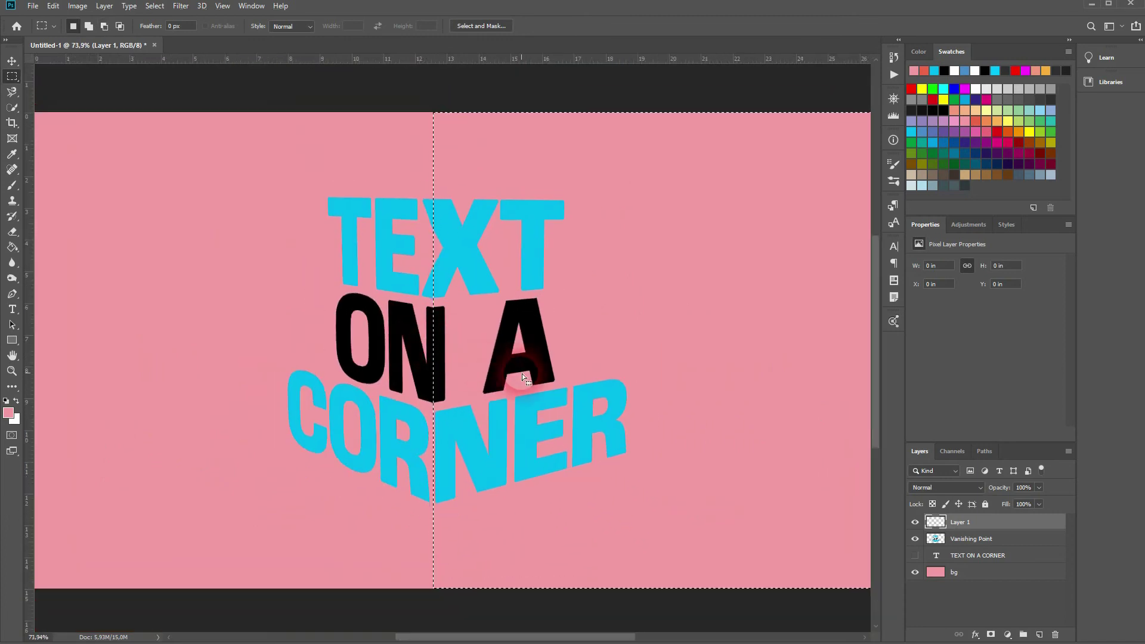
Paint a dark stroke with a 0%-hardness brush along the fold's right side, faded to 44% opacity
left_click(18, 185)
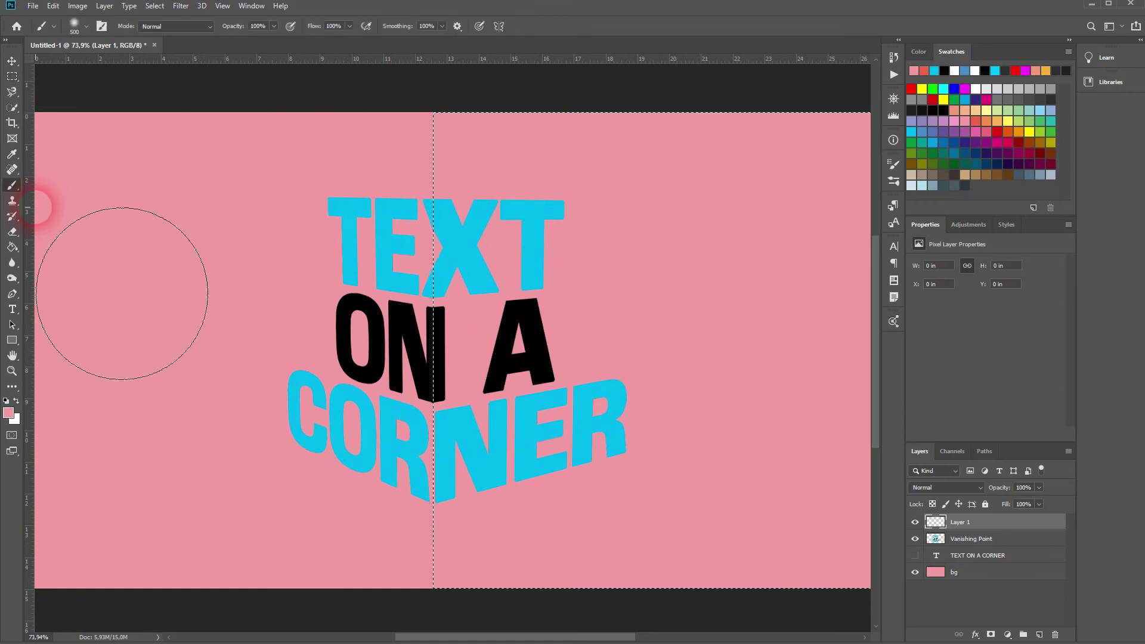
left_click(69, 24)
left_click(119, 78)
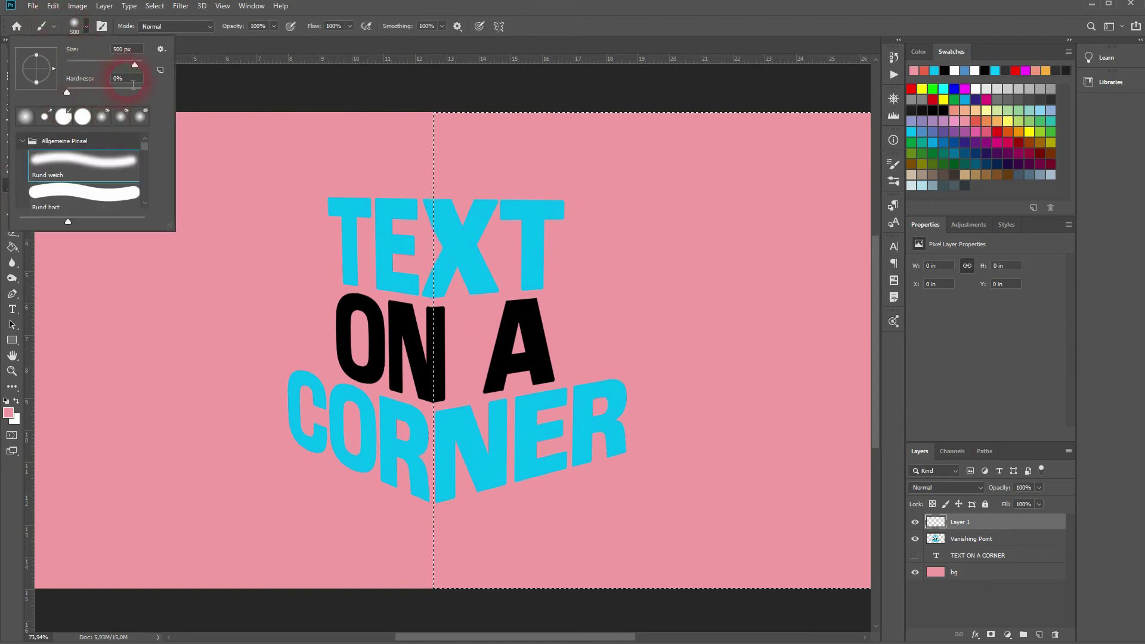
left_click(564, 21)
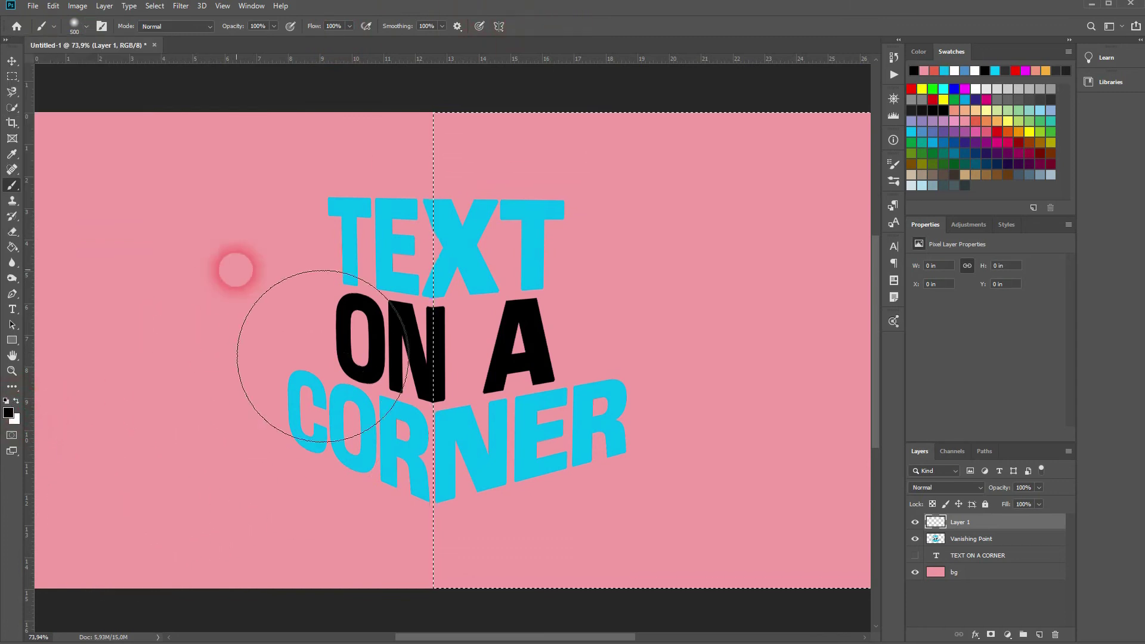
mouse_move(439, 295)
left_mouse_down()
mouse_move(434, 222)
mouse_move(423, 620)
left_mouse_up()
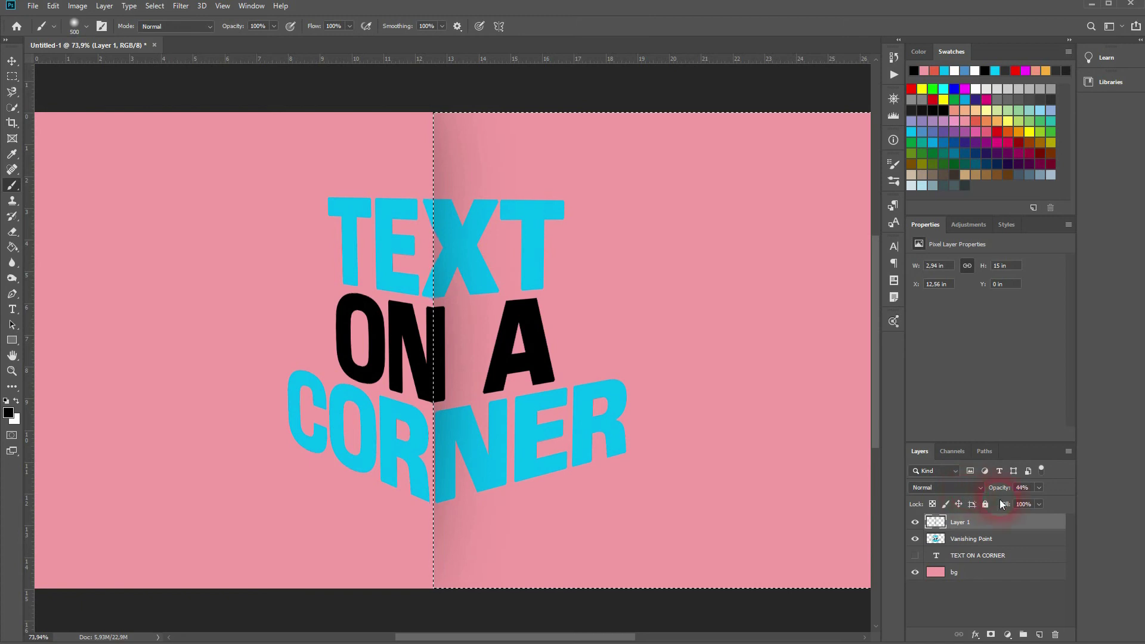
scroll(695, 375, "down", 2)
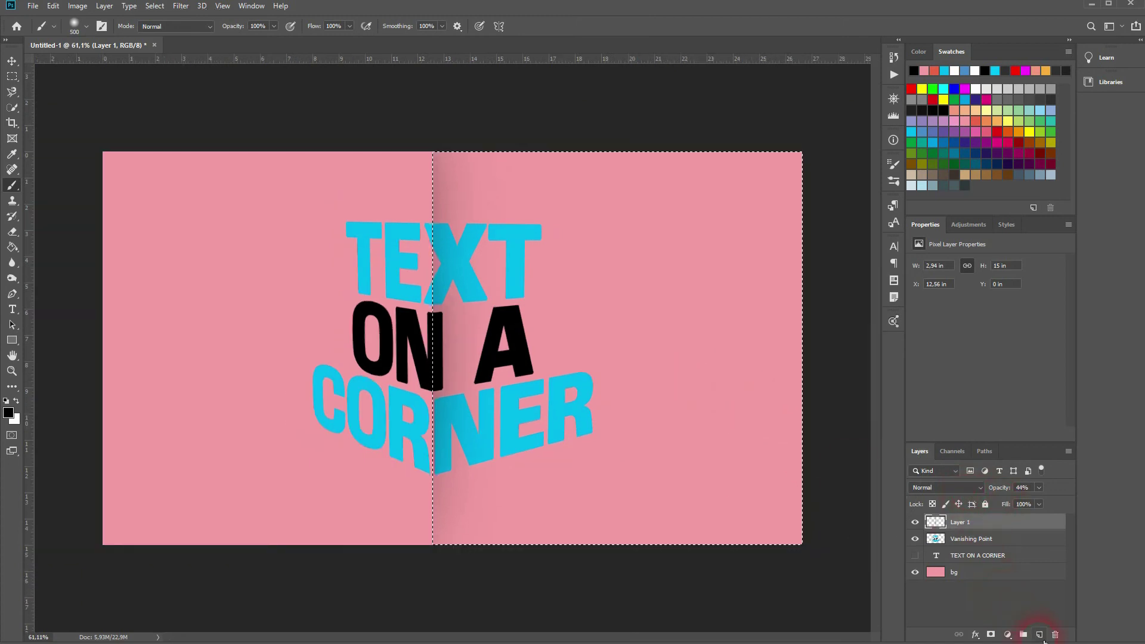
Add Layer 2 and invert the selection to the left side of the fold
left_click(1039, 634)
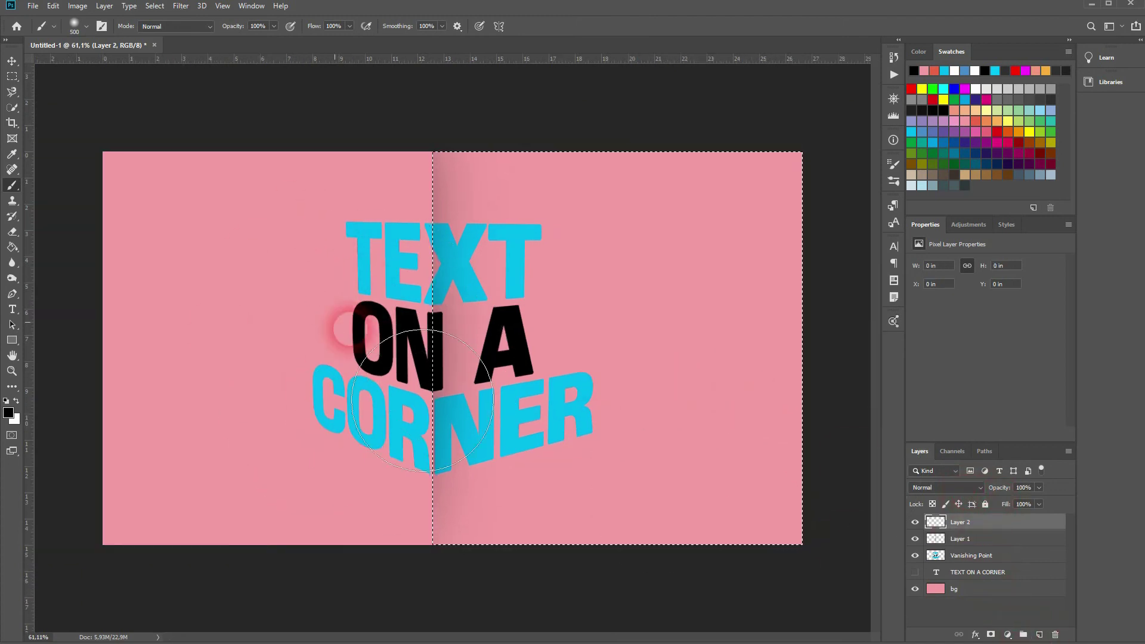
left_click(154, 6)
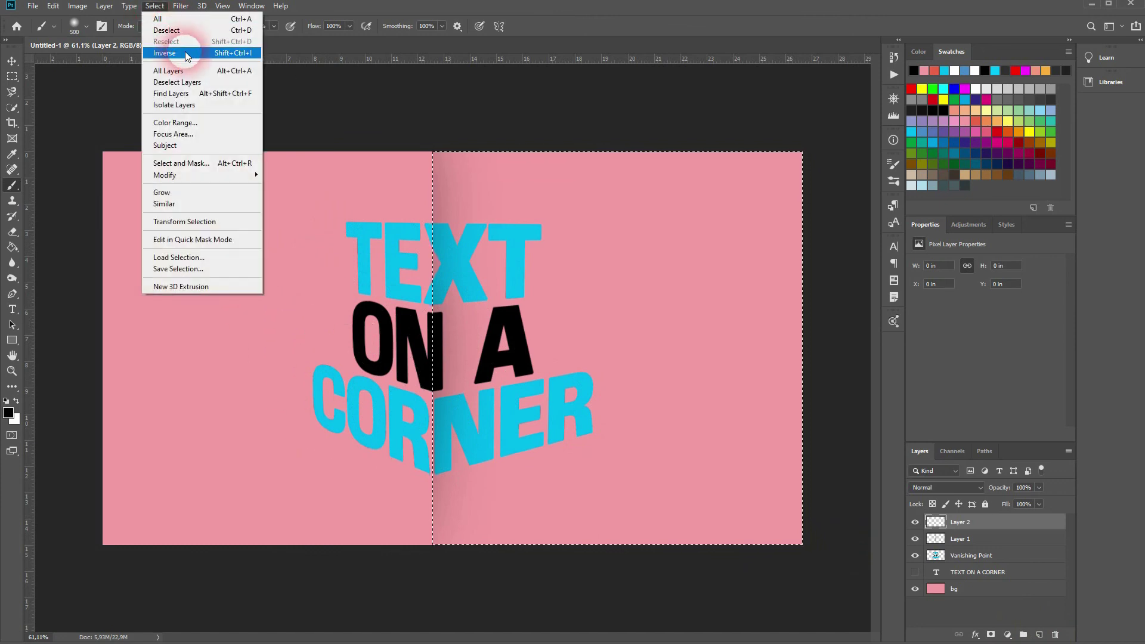
left_click(164, 53)
Paint a soft white highlight along the fold's left side at 31% opacity, then deselect
key("d")
mouse_move(662, 278)
left_mouse_down()
mouse_move(593, 242)
mouse_move(577, 379)
mouse_move(579, 559)
left_mouse_up()
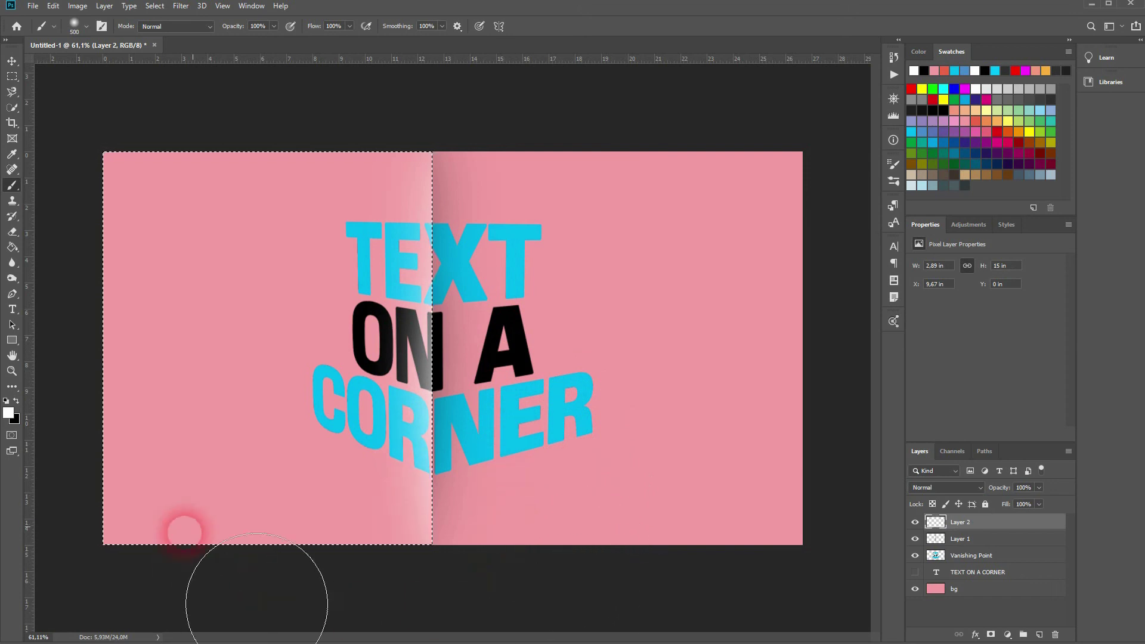
left_click_drag(999, 491, 960, 495)
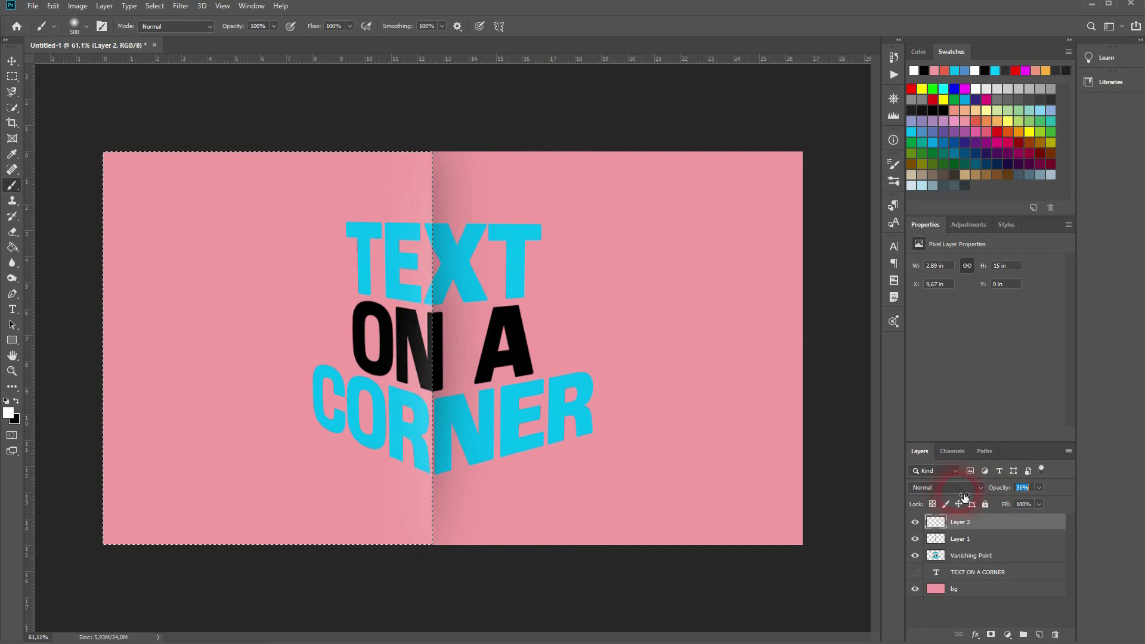
key("ctrl+d")
left_click(11, 63)
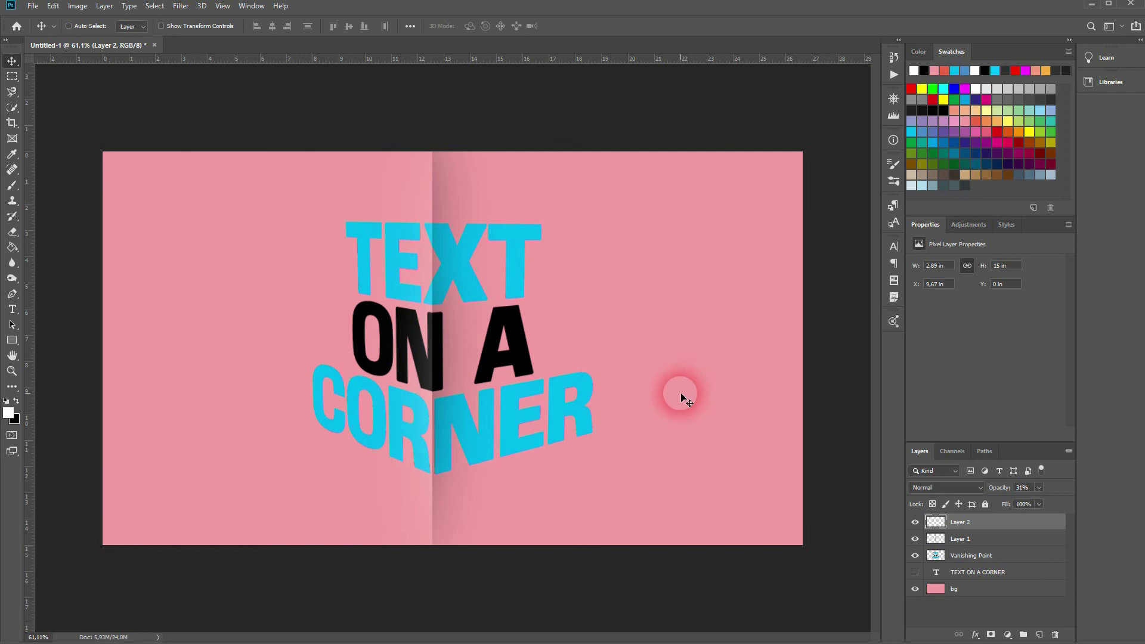
Select Layer 2, Layer 1 and Vanishing Point, nudge them, and scale them to 121.52%
left_click(1002, 560, "shift")
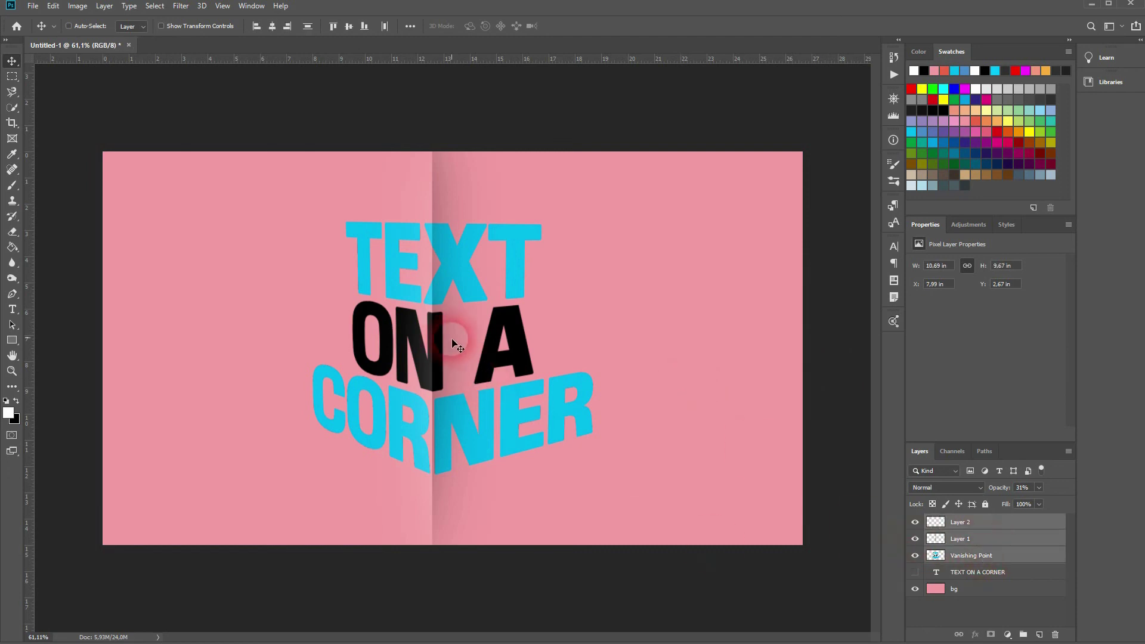
mouse_move(448, 260)
left_mouse_down()
mouse_move(542, 323)
mouse_move(442, 229)
mouse_move(413, 252)
mouse_move(447, 268)
left_mouse_up()
key("ctrl+t")
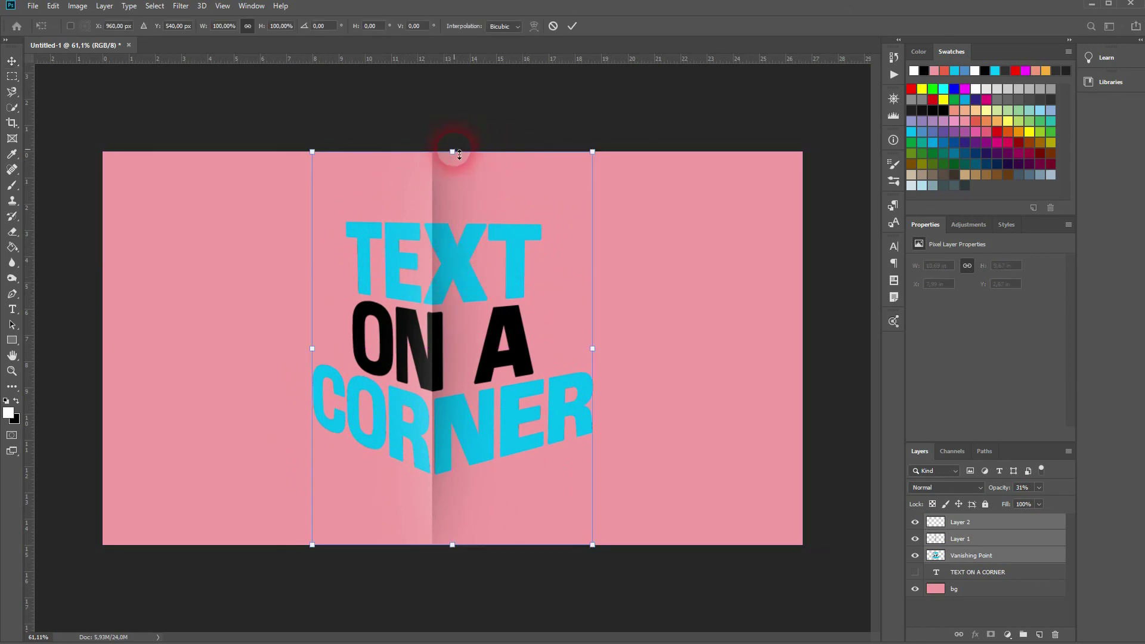
left_click_drag(458, 152, 458, 109)
double_click(498, 326)
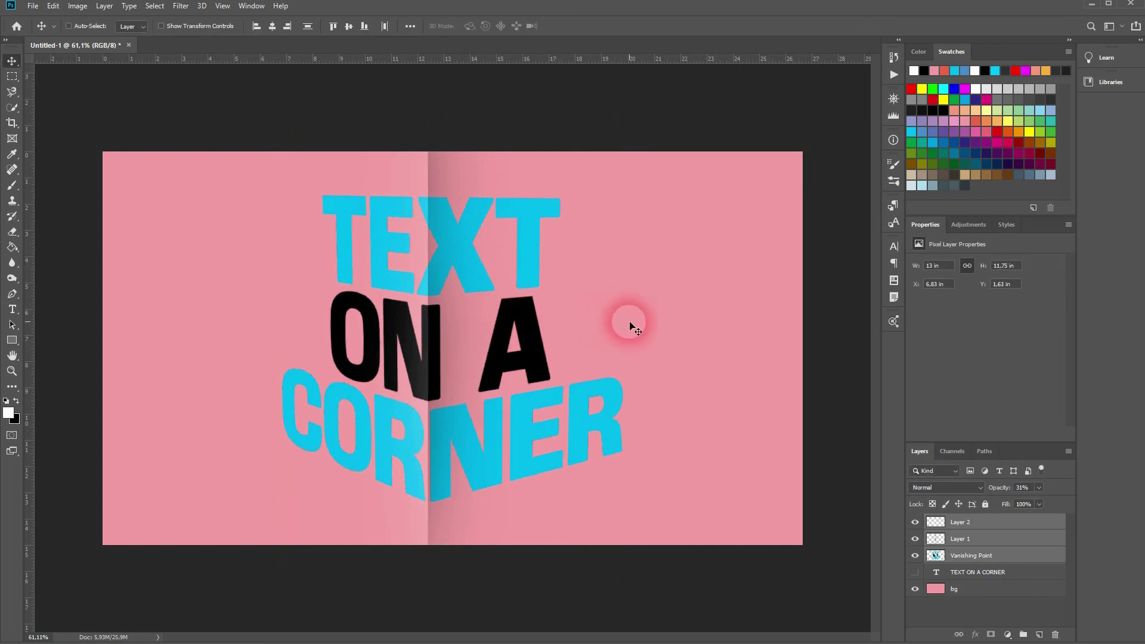